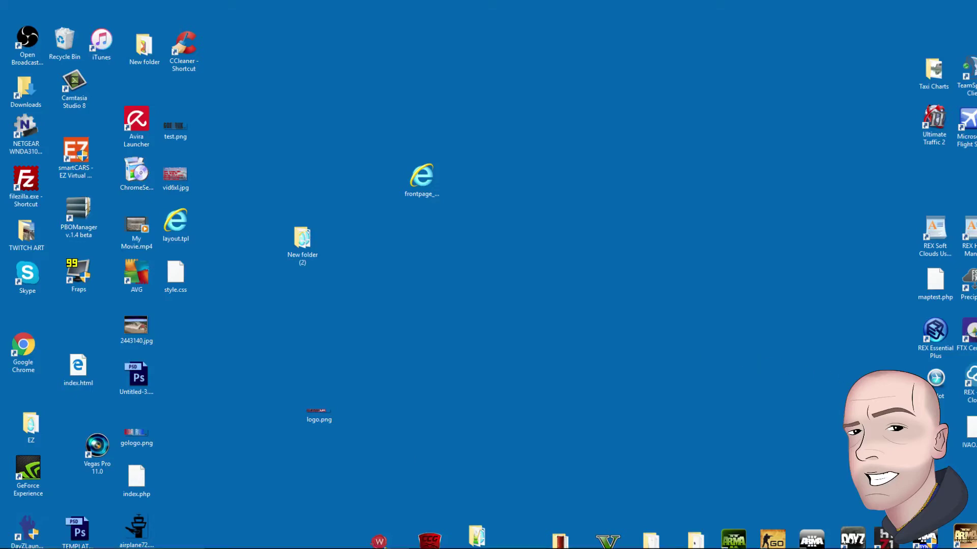
- Switch to the remote server desktop and open the xampp folder on the C: drive in File Explorer
click(423, 540)
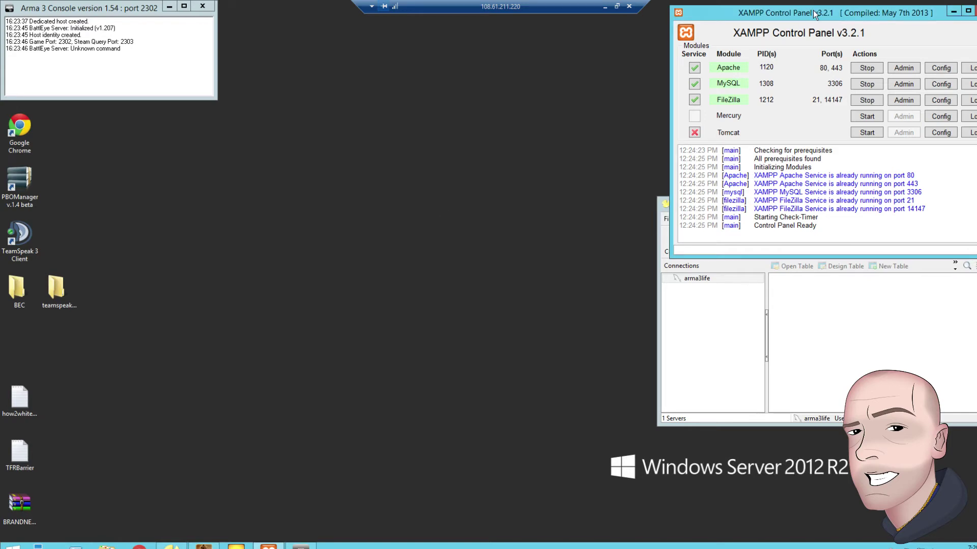
drag(813, 12, 773, 28)
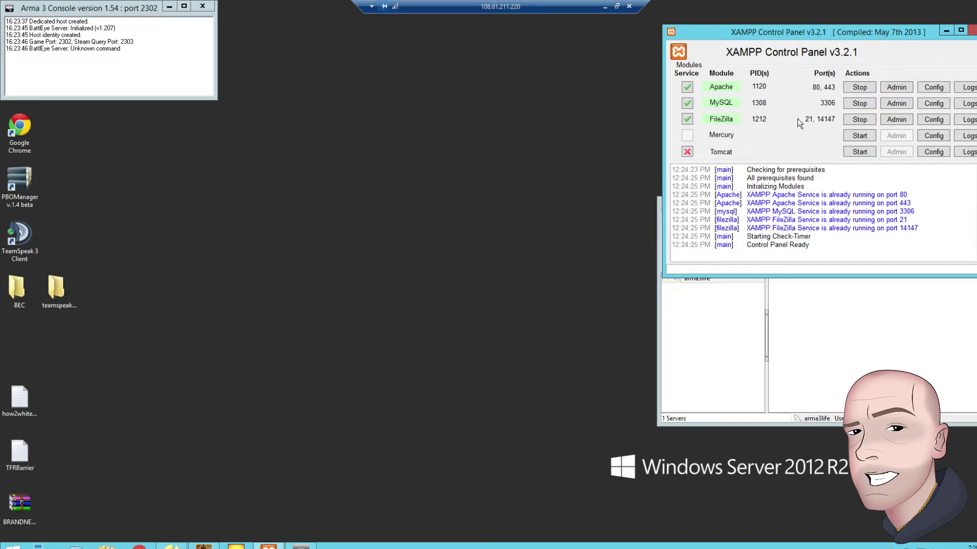
key(super+e)
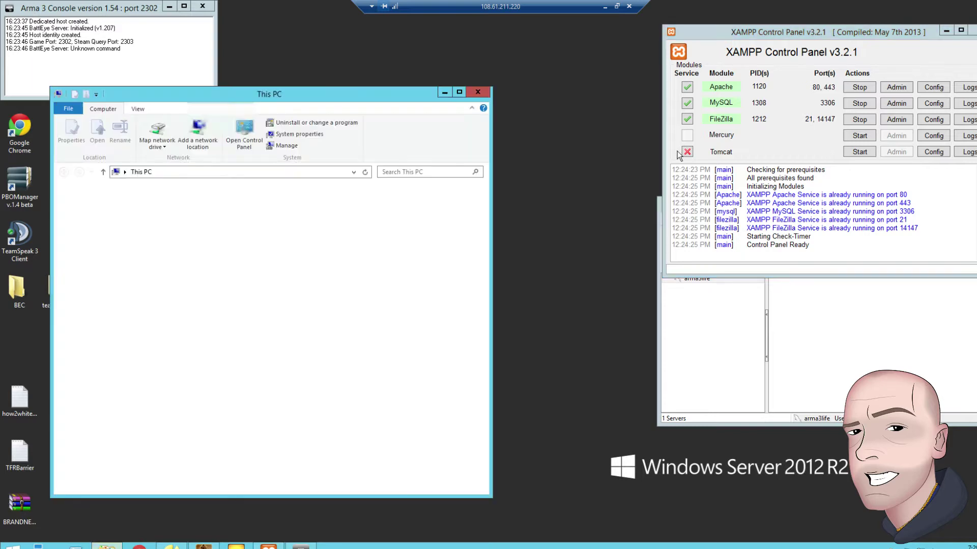
double_click(192, 310)
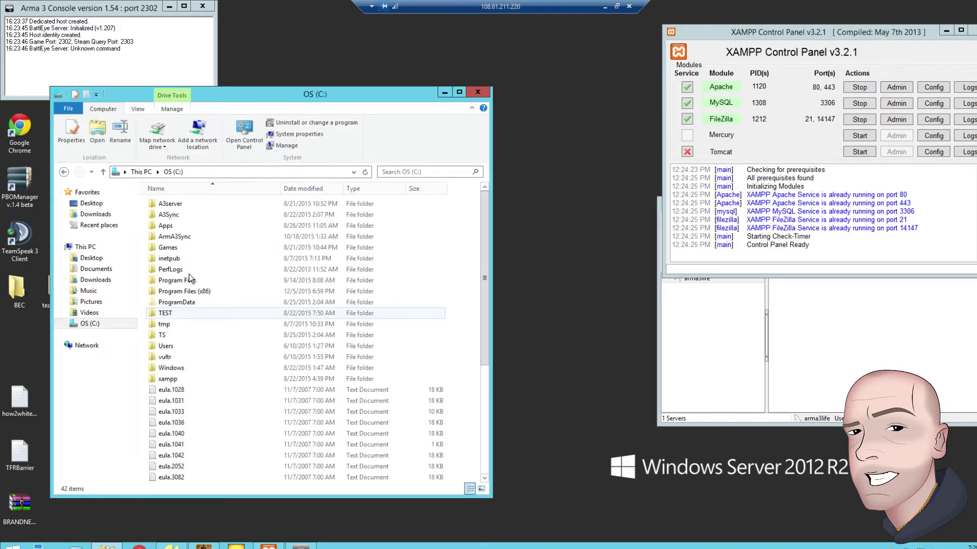
double_click(163, 380)
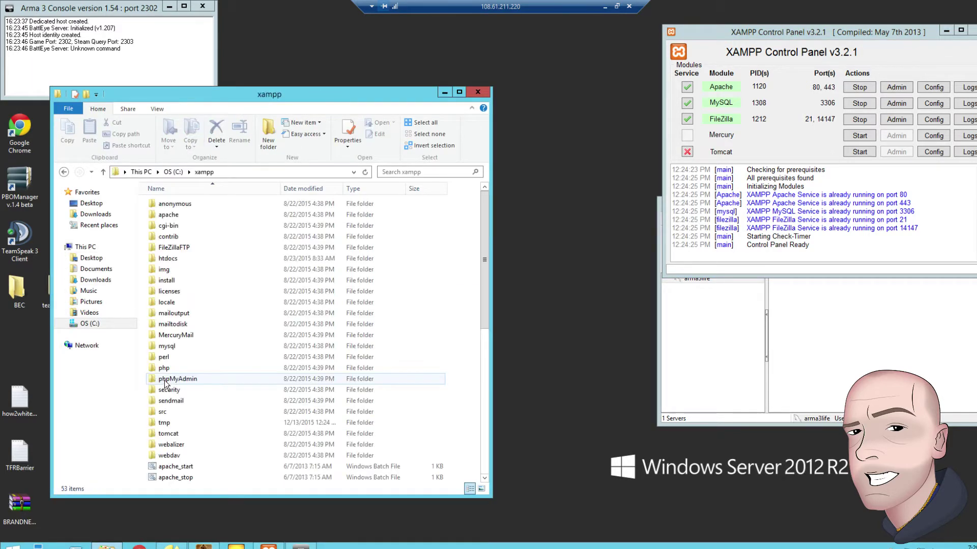
scroll(182, 359, down, 2)
scroll(182, 359, down, 7)
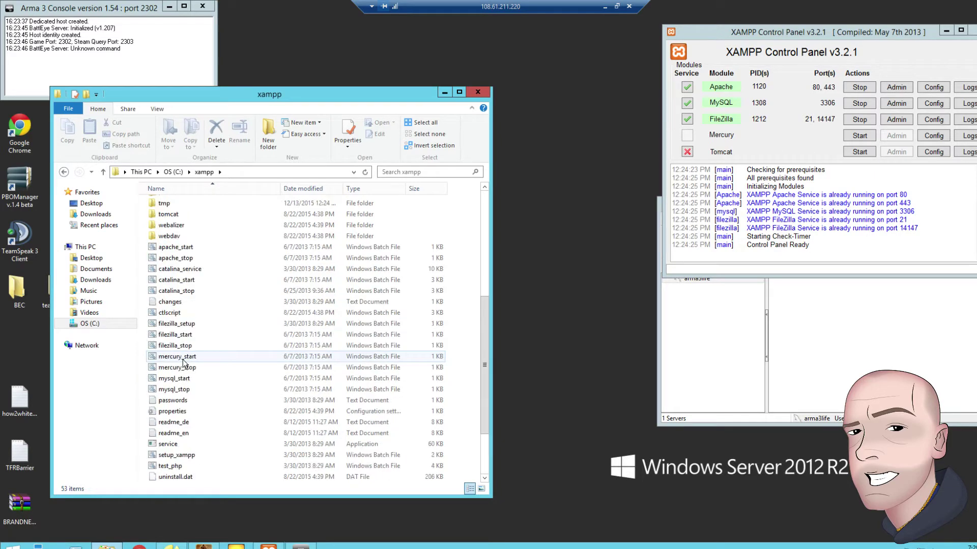
scroll(182, 359, up, 9)
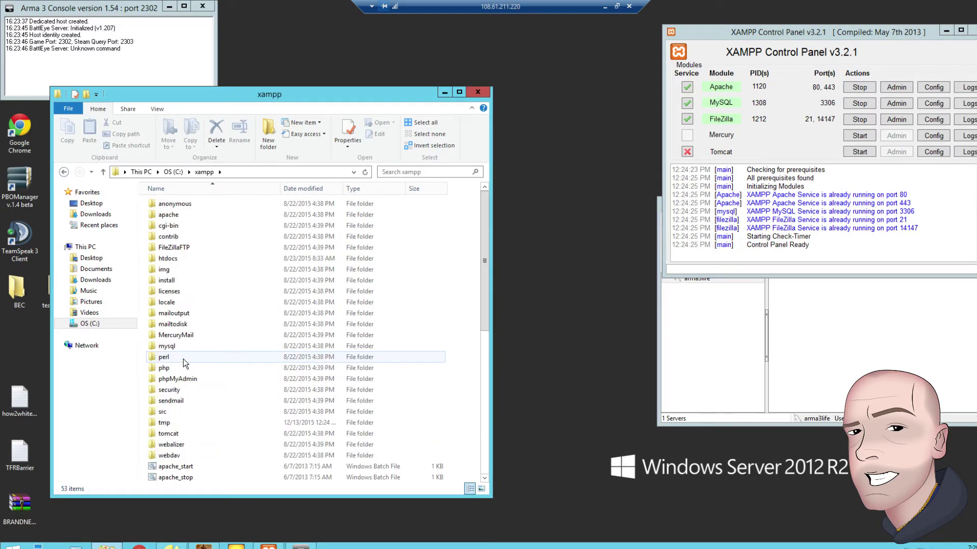
- Launch FileZilla Server Interface from the FileZillaFTP folder and connect to the local server with the default address and port
double_click(177, 247)
double_click(191, 215)
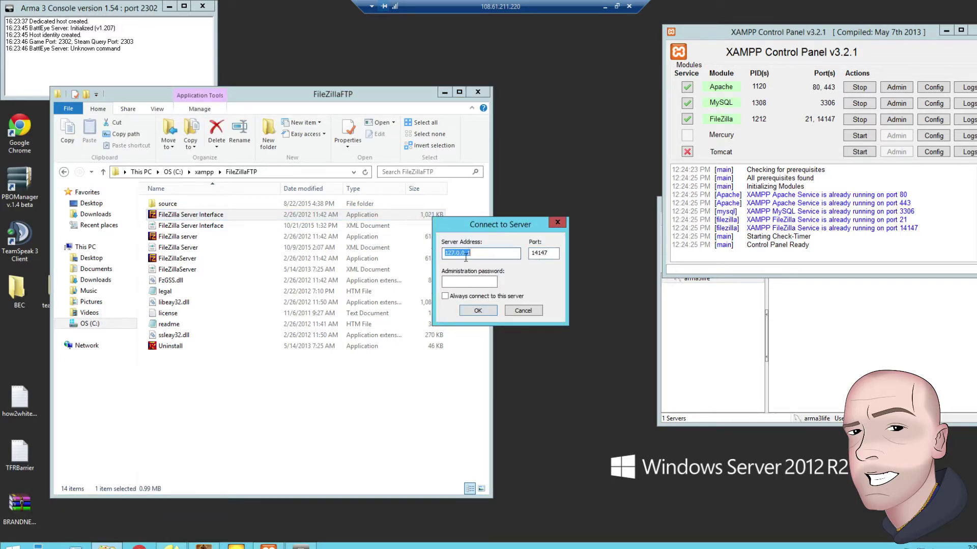
click(471, 311)
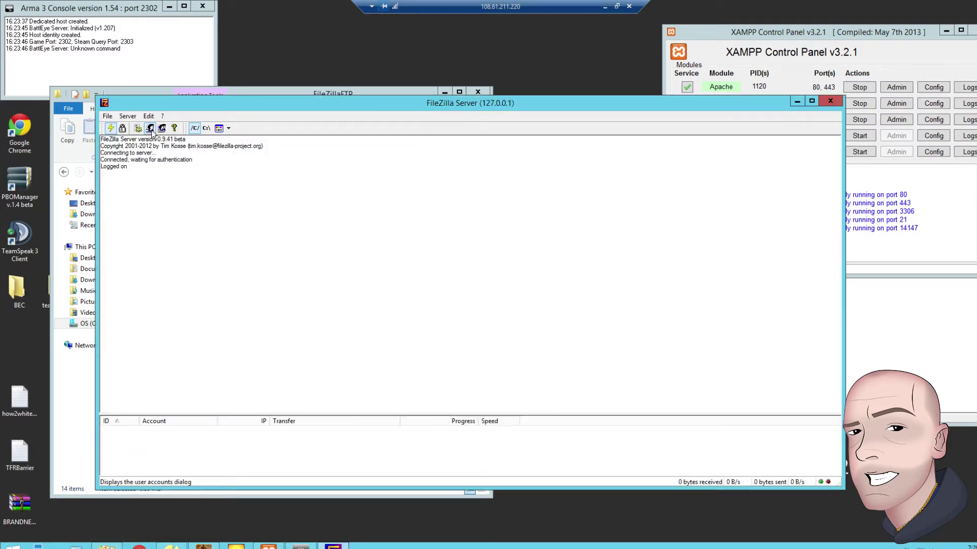
drag(186, 105, 359, 115)
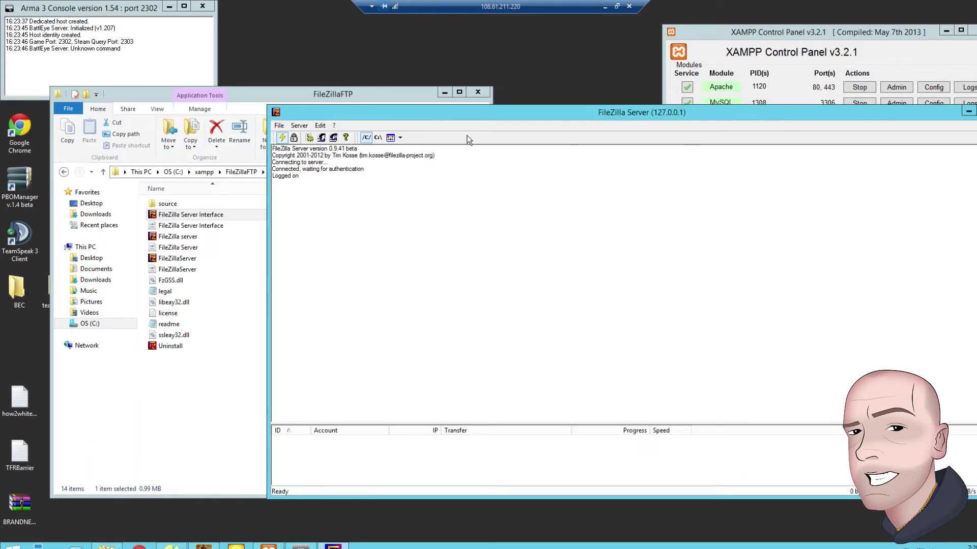
- Delete the existing A3Sync and ArmA3Sync folders from the root of the C: drive
click(173, 172)
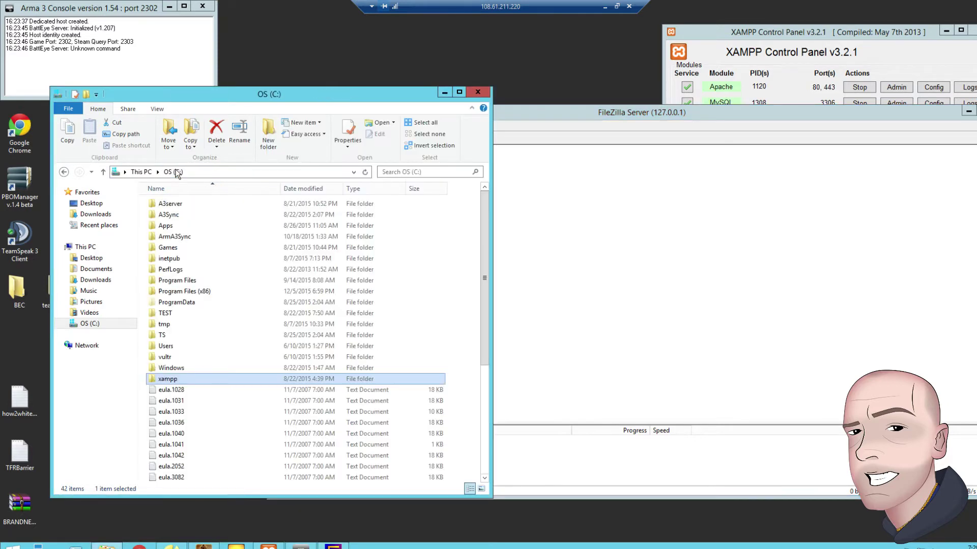
click(175, 215)
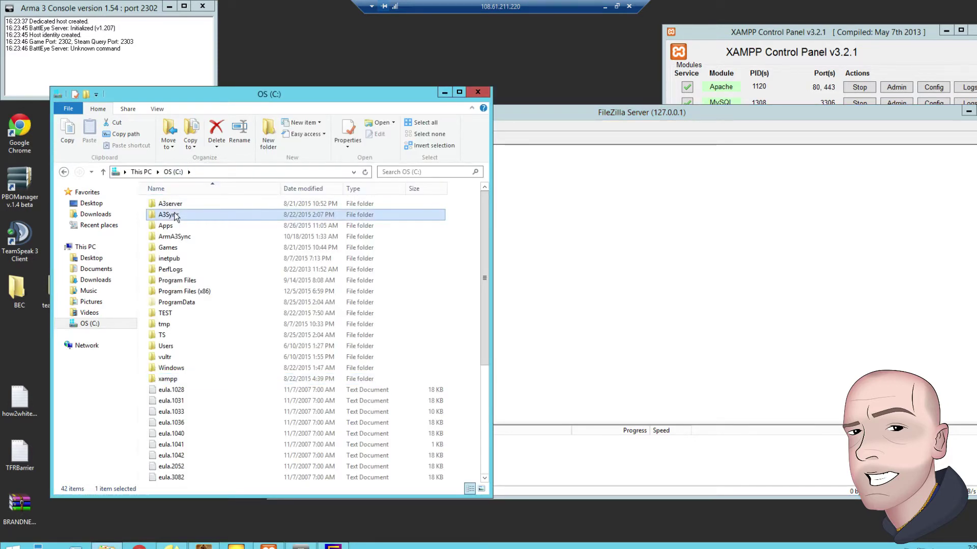
key(Delete)
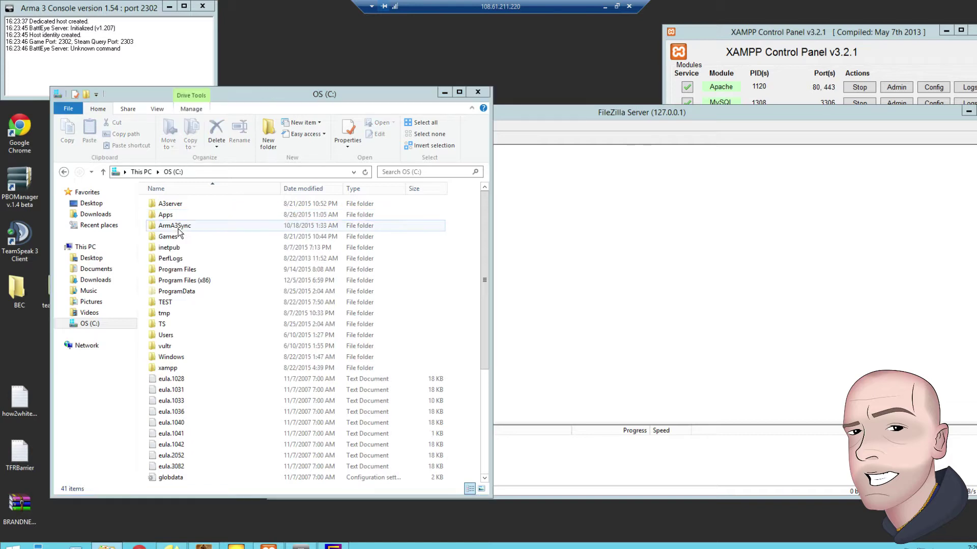
click(175, 227)
key(shift+Delete)
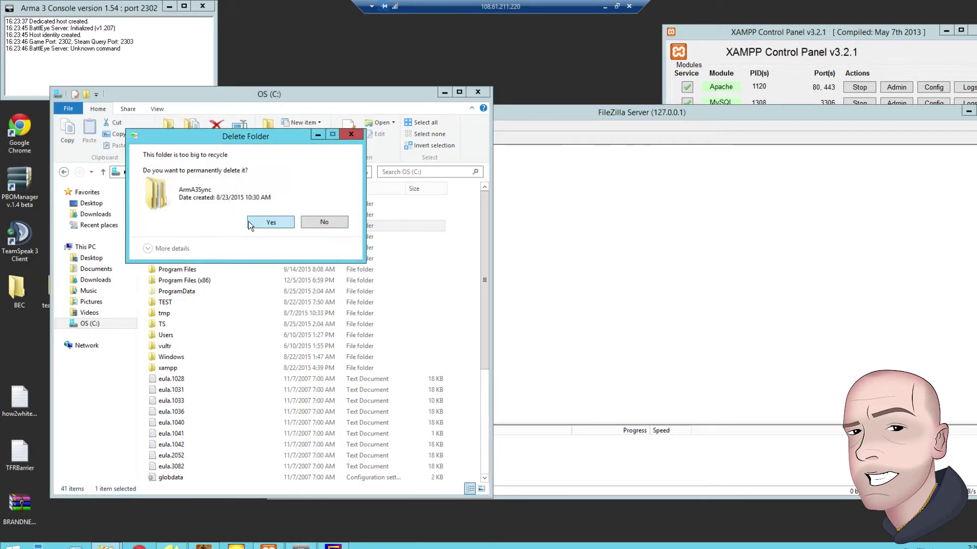
click(248, 222)
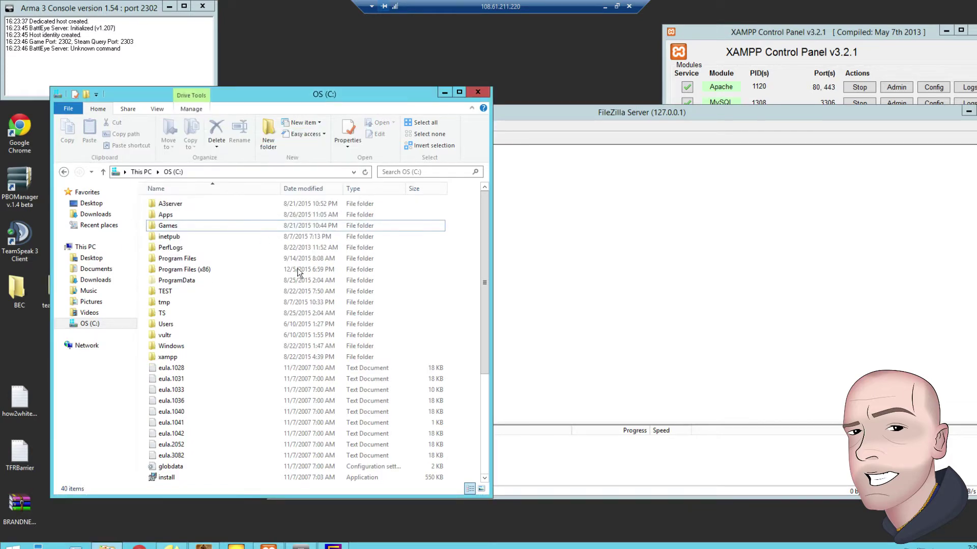
- Create a new folder named Arma3Sync in the root of the C: drive and open it
click(459, 92)
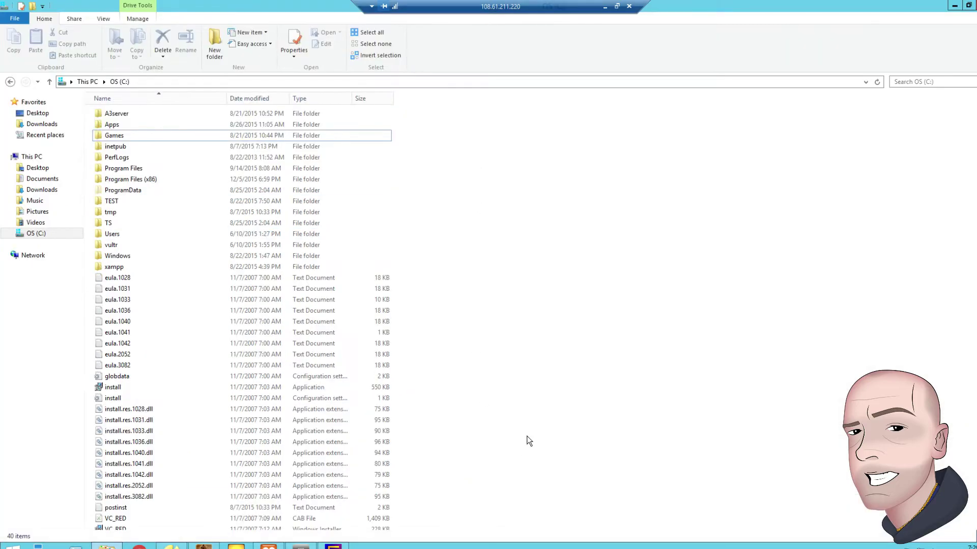
right_click(545, 402)
mouse_move(583, 495)
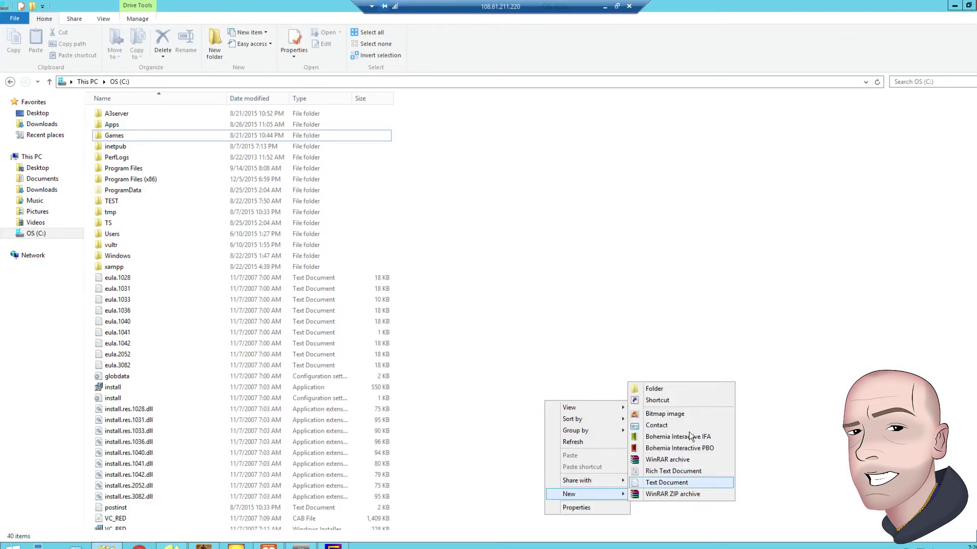
click(672, 389)
text(Arma3Sync)
key(Return)
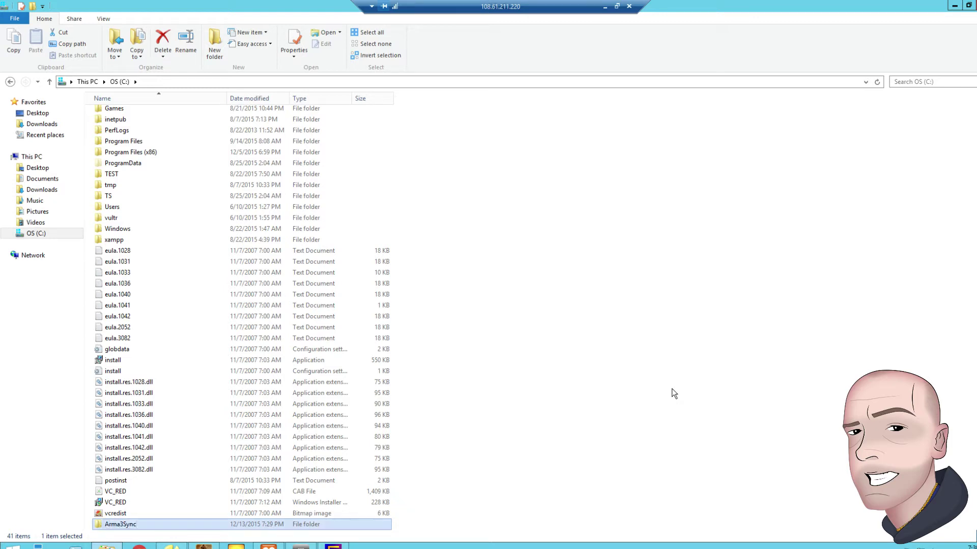
double_click(351, 523)
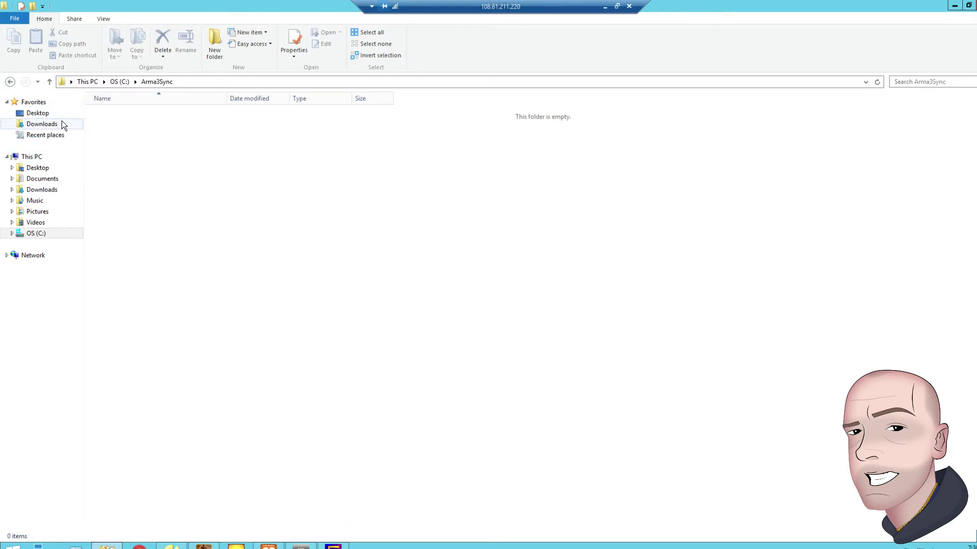
click(39, 234)
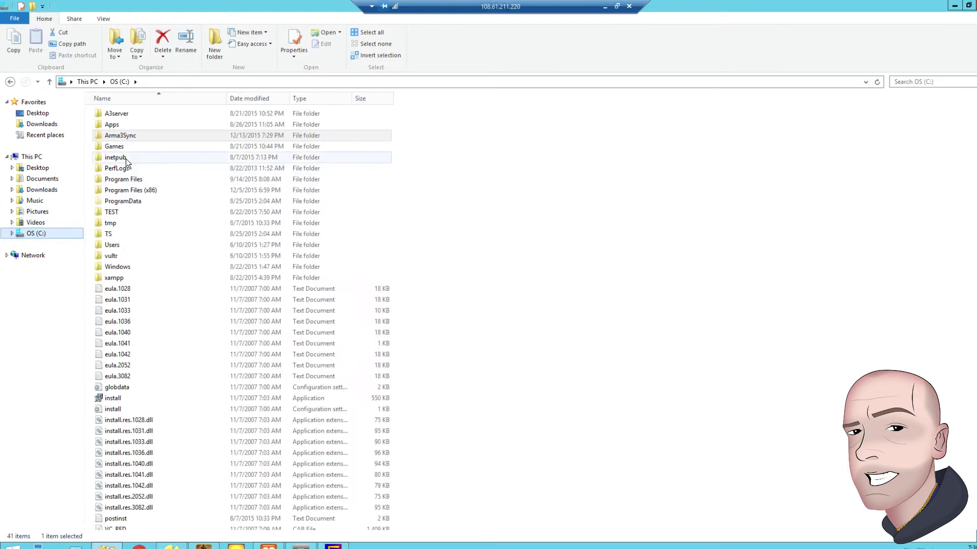
double_click(112, 126)
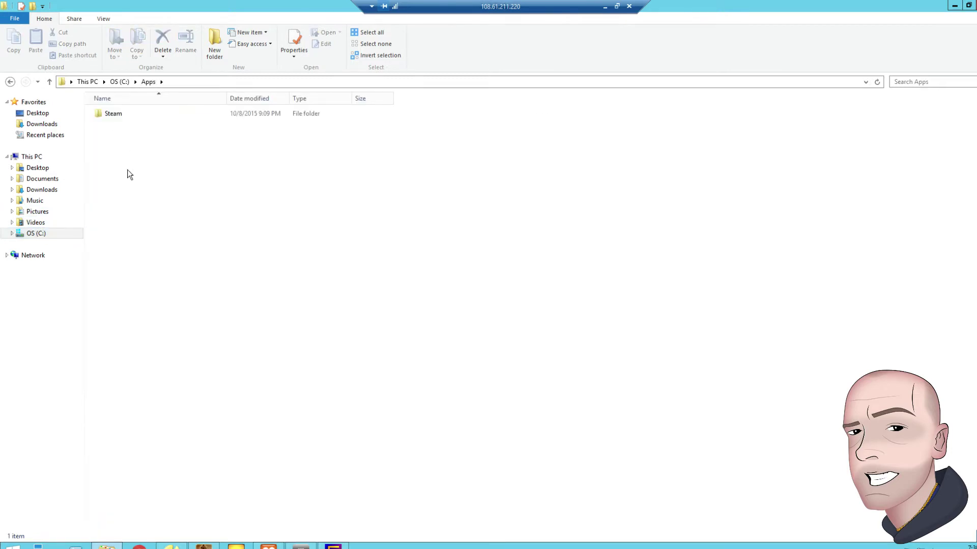
double_click(116, 115)
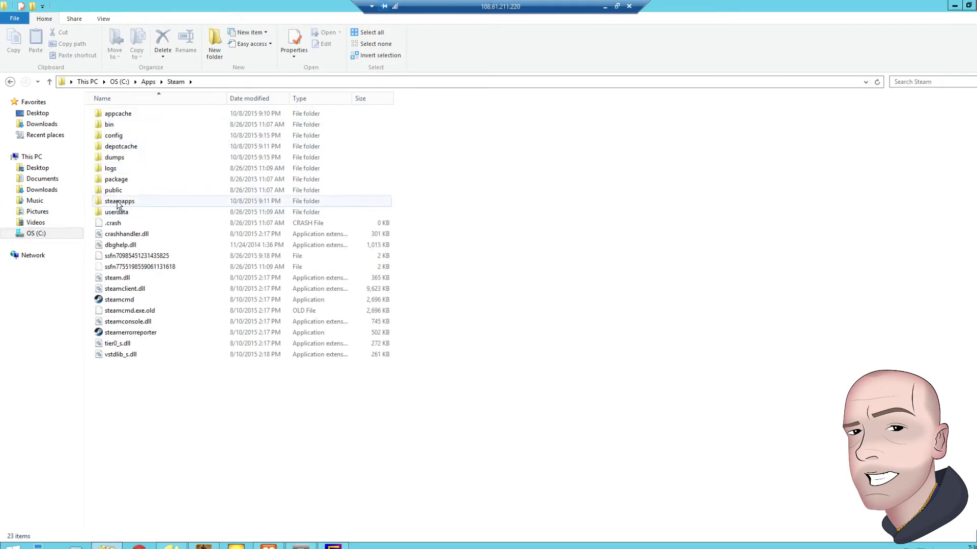
double_click(114, 202)
double_click(122, 114)
double_click(122, 116)
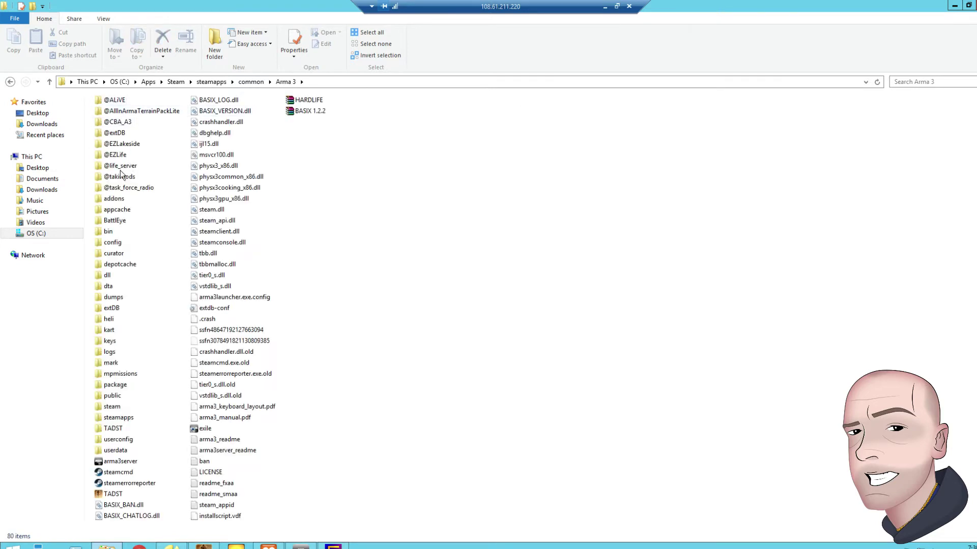
right_click(117, 122)
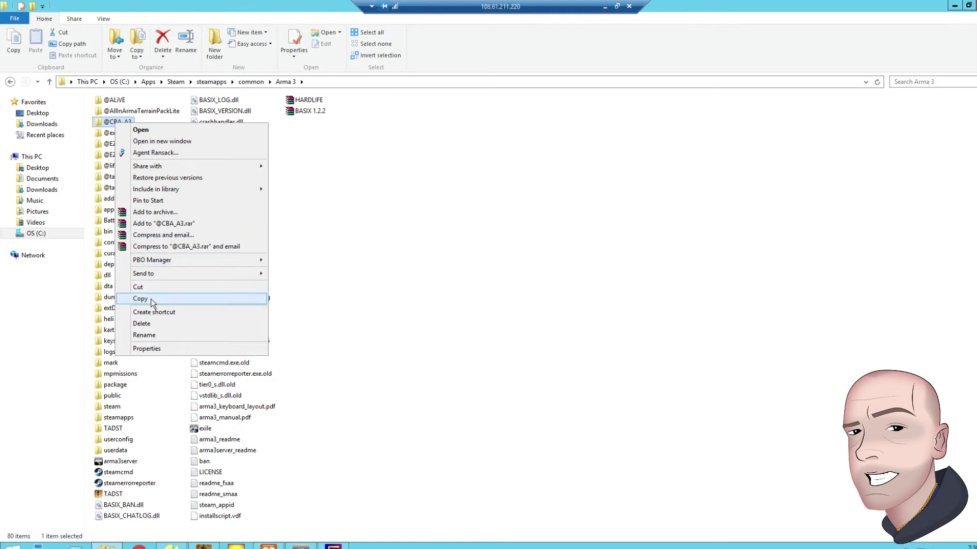
click(150, 300)
click(10, 81)
click(11, 82)
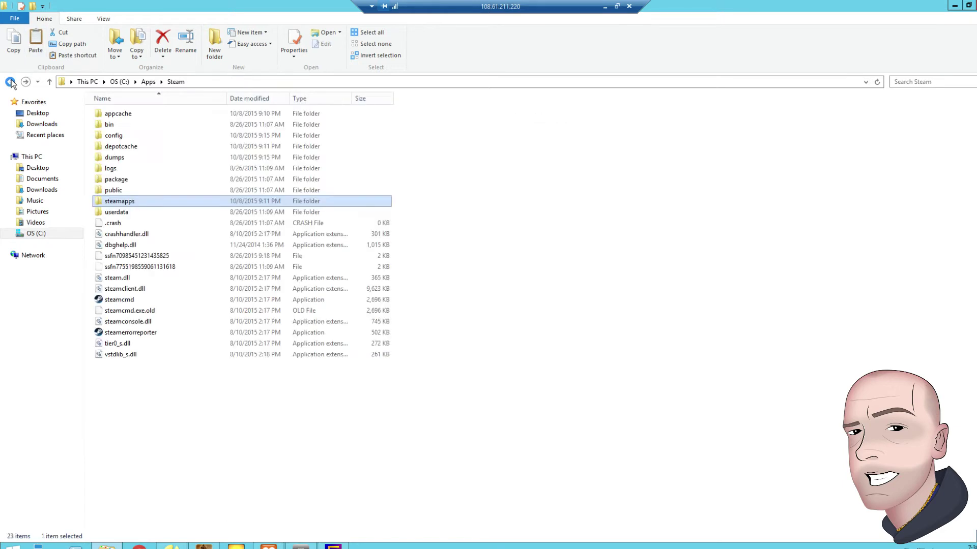
click(10, 82)
click(10, 81)
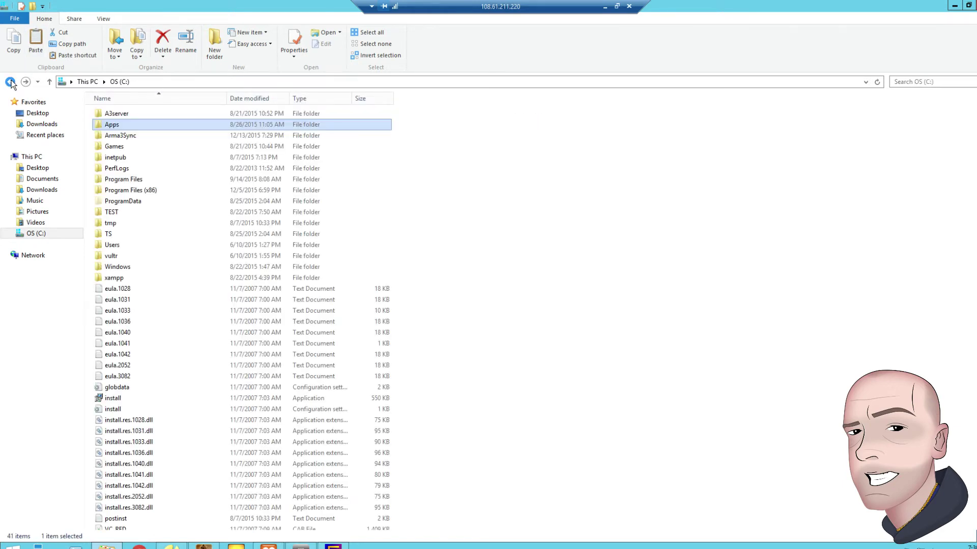
double_click(128, 136)
right_click(246, 189)
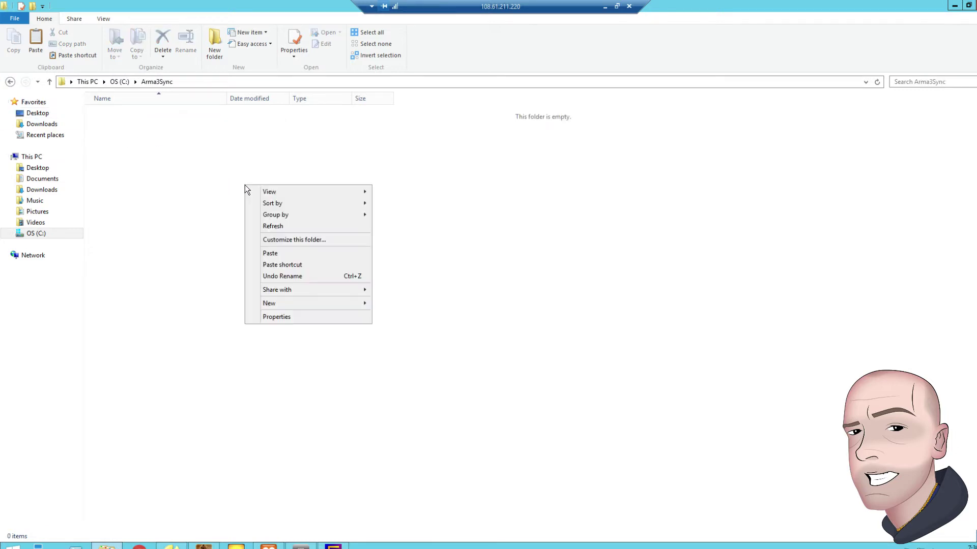
click(281, 252)
click(406, 253)
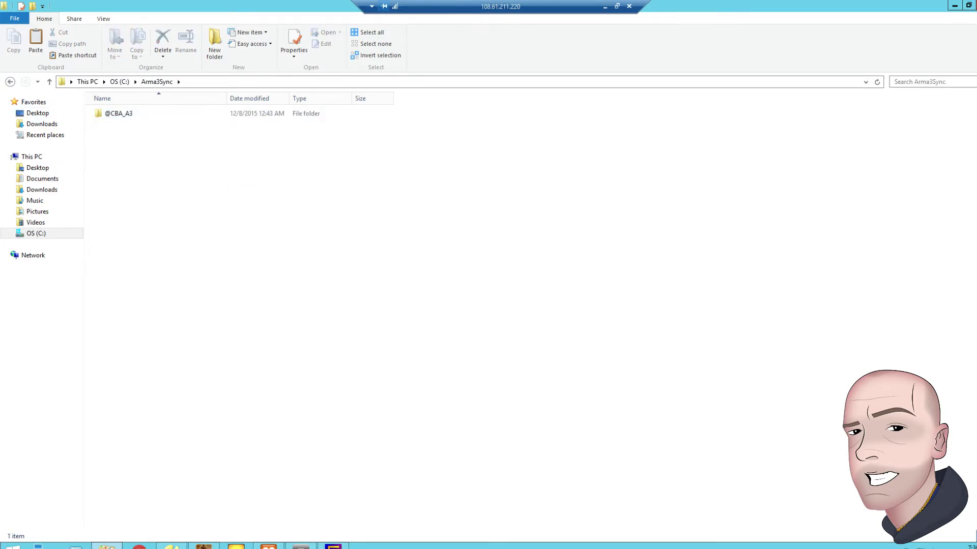
- In FileZilla Server's user accounts, remove the C:\a3synctaki shared folder from the anon user
click(333, 547)
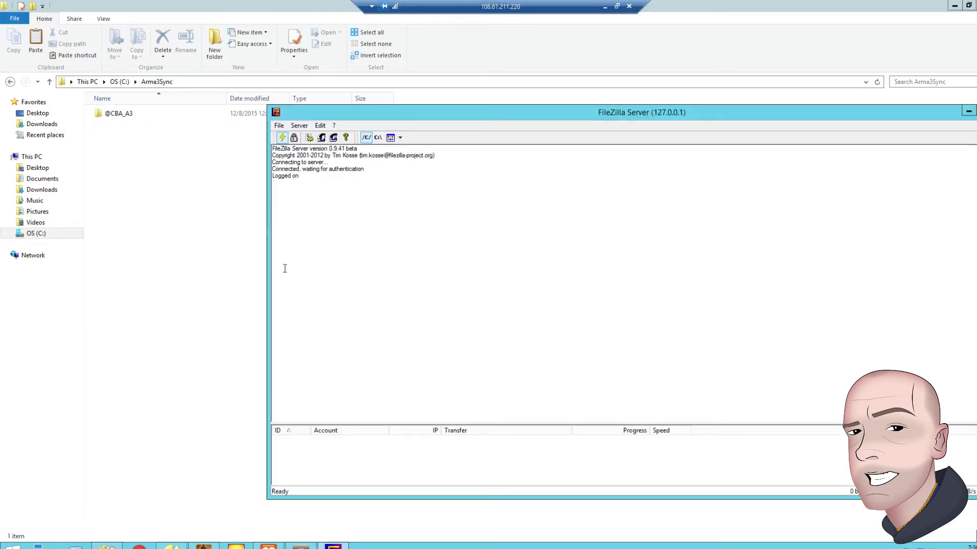
click(322, 138)
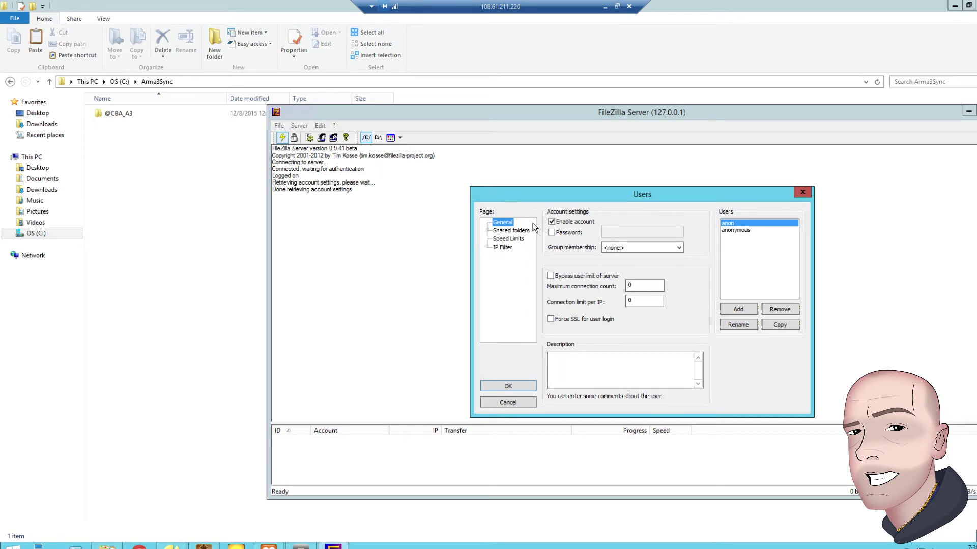
click(741, 229)
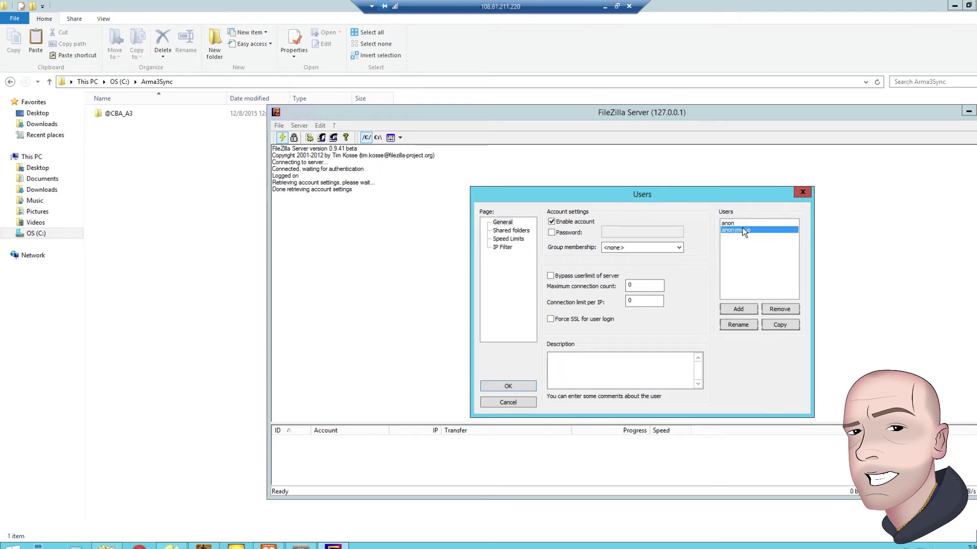
click(723, 224)
click(507, 232)
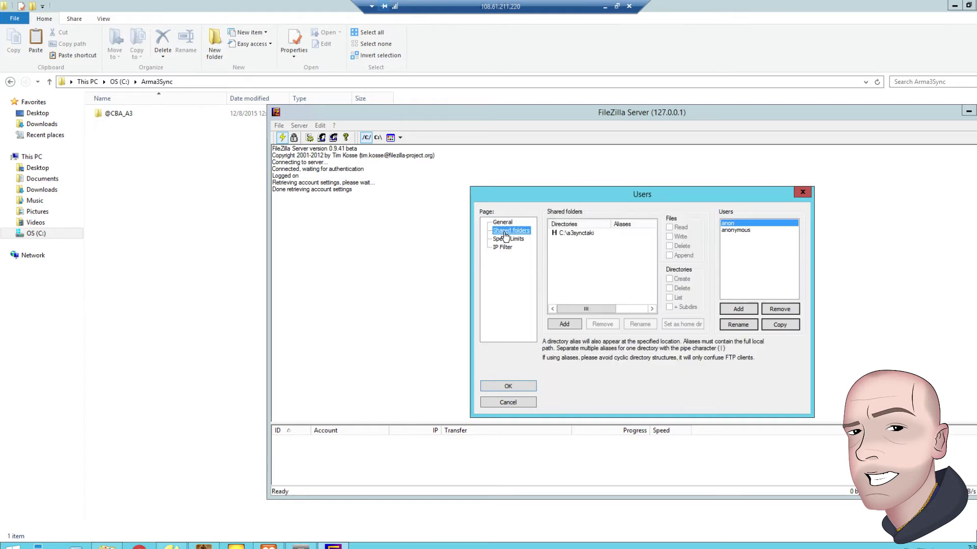
click(590, 233)
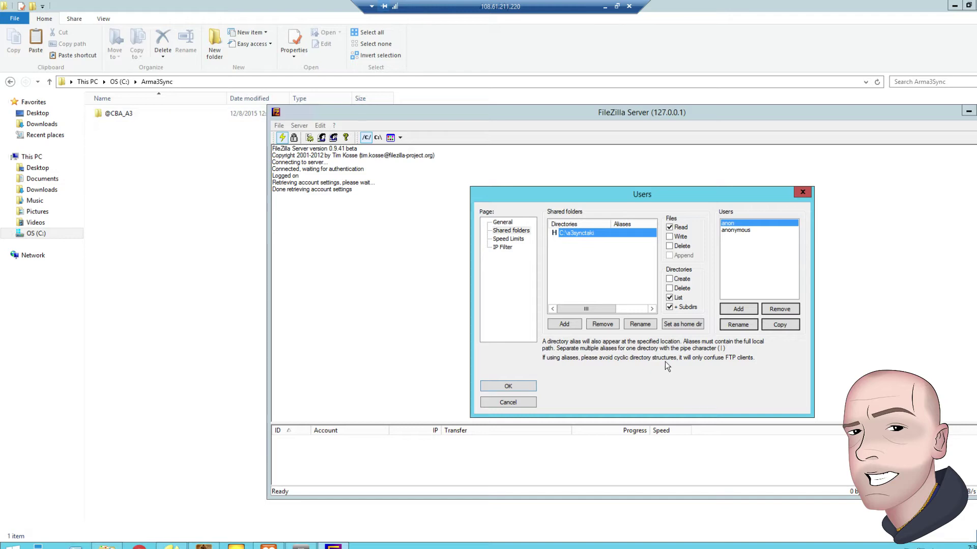
click(590, 325)
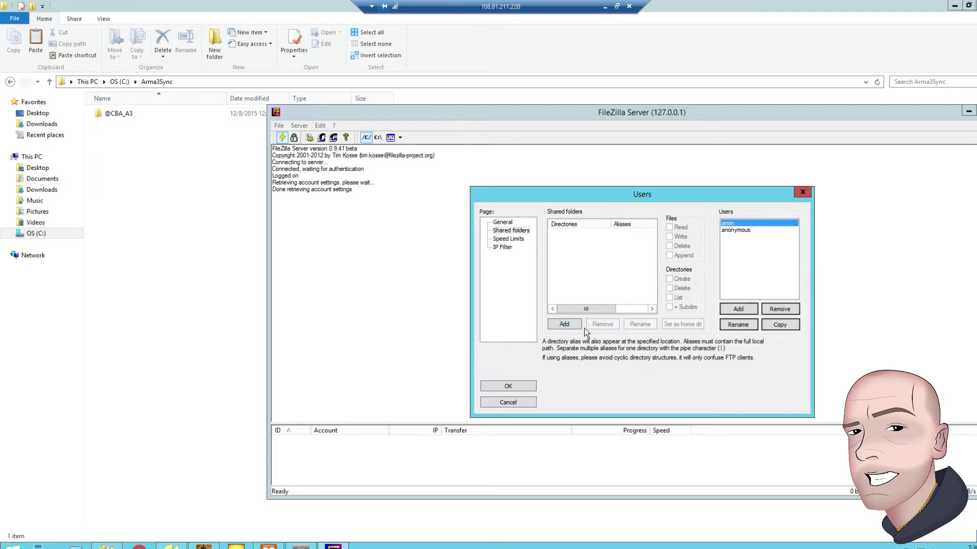
- Add C:\Arma3Sync as a shared folder for the anon user
click(571, 326)
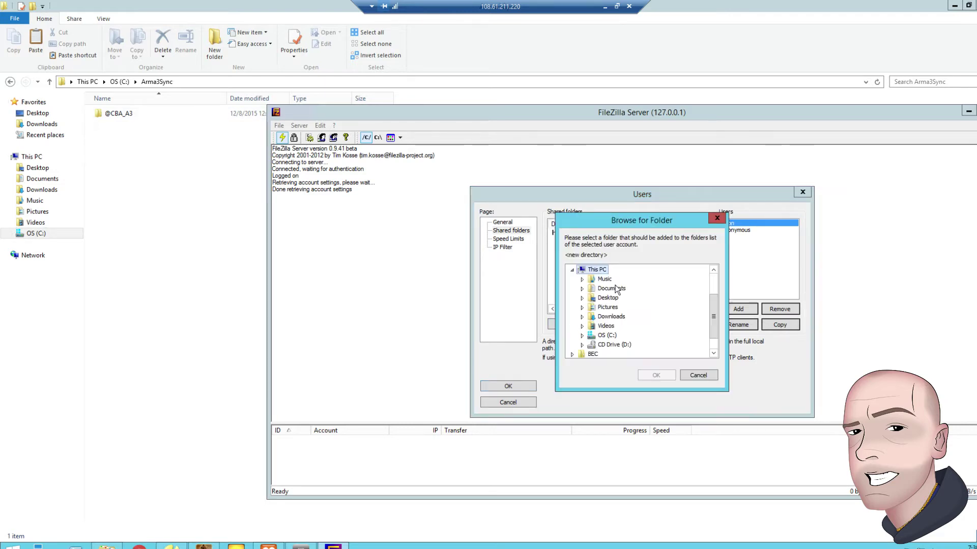
click(582, 335)
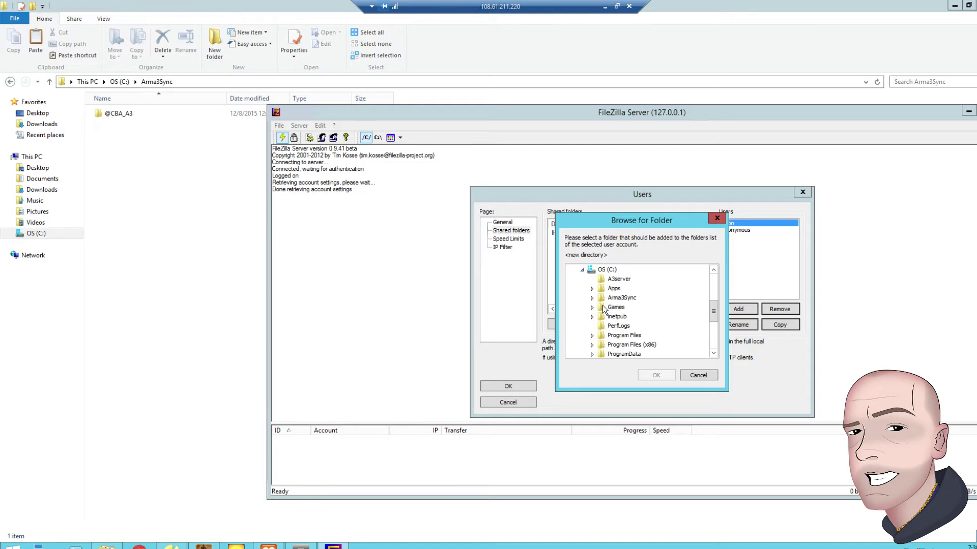
click(618, 299)
click(655, 375)
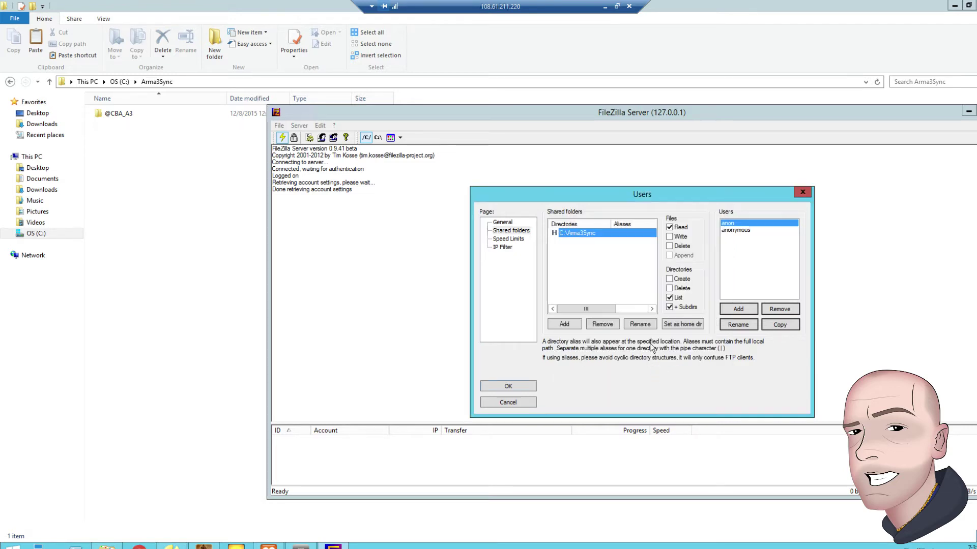
- Check the anonymous user's shared folders and save the user account settings
click(737, 230)
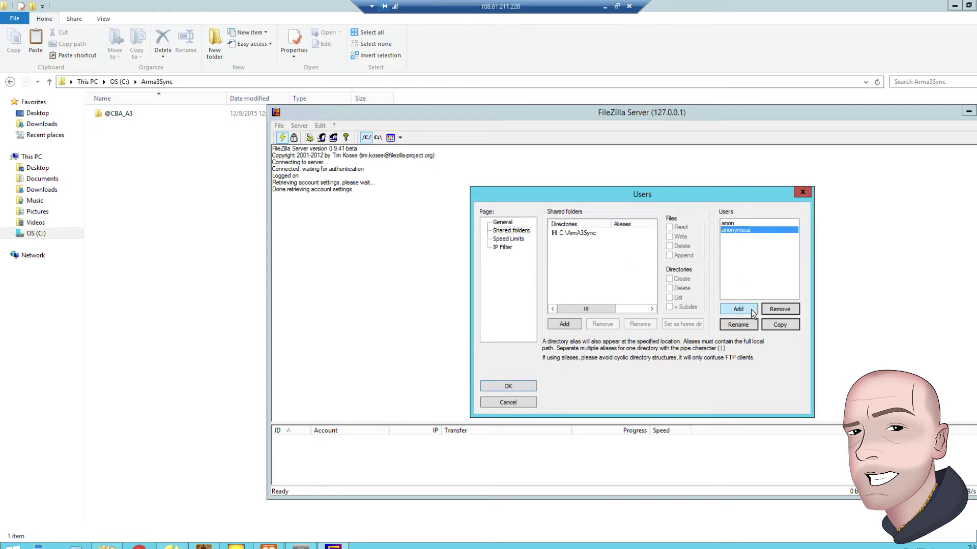
right_click(735, 225)
click(733, 229)
click(499, 388)
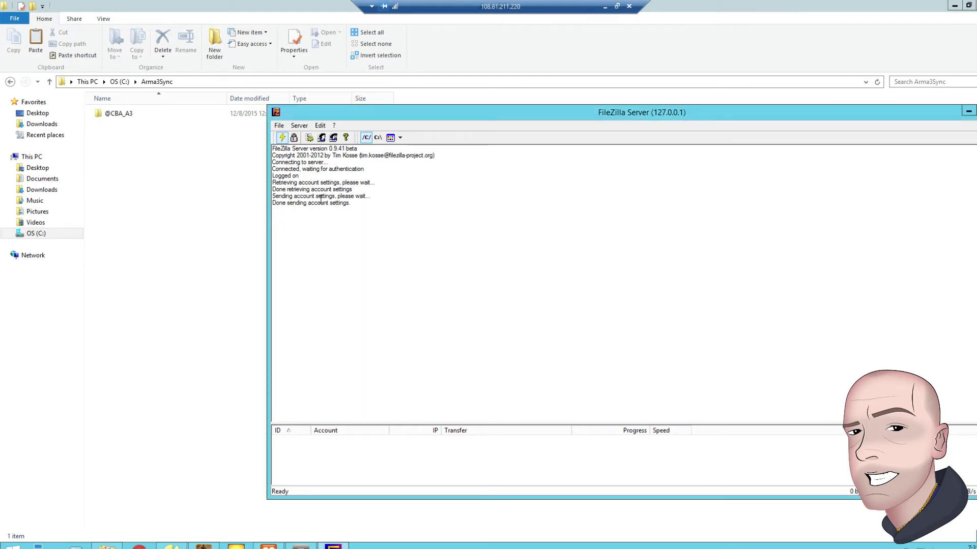
- Minimize the open windows, start ArmA3Sync from the desktop, and dismiss its update offer and Arma 3 executable location request
click(969, 111)
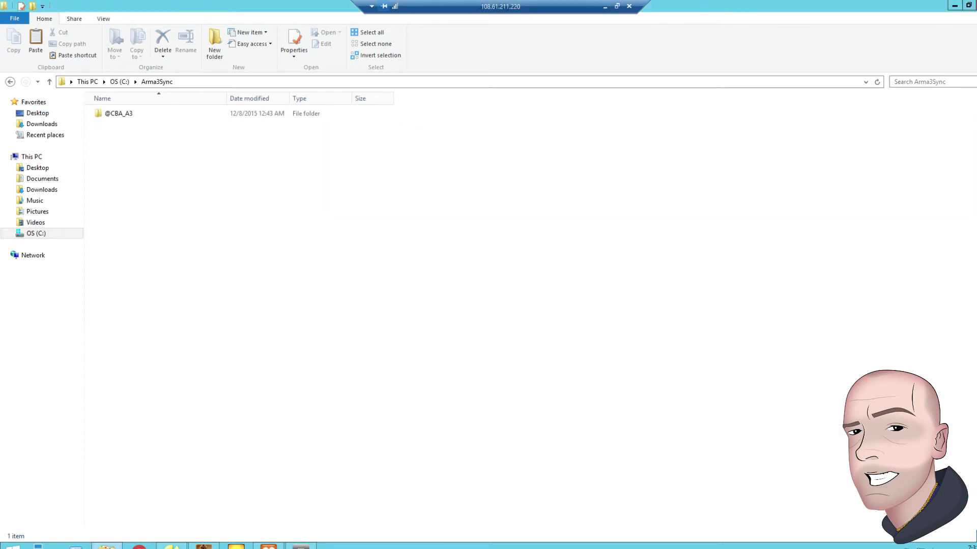
click(954, 6)
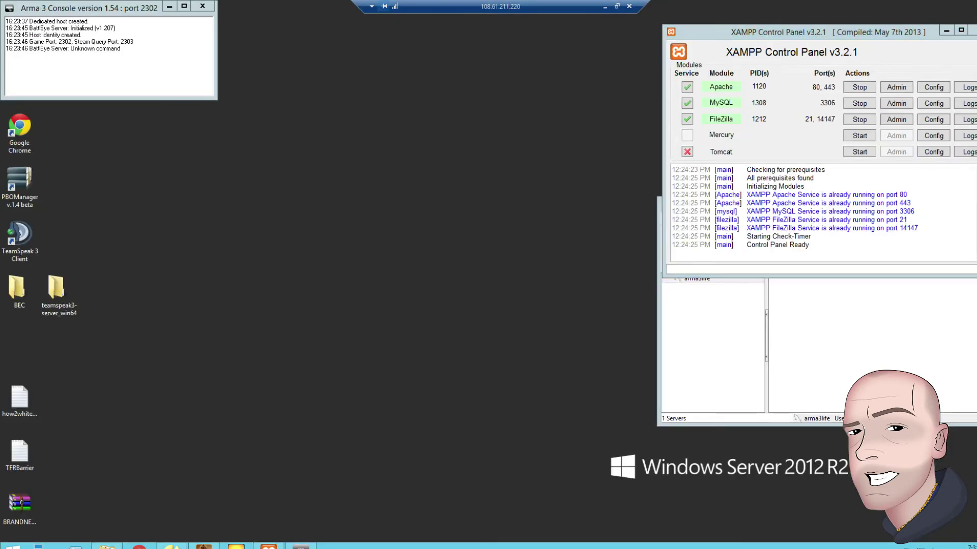
click(169, 8)
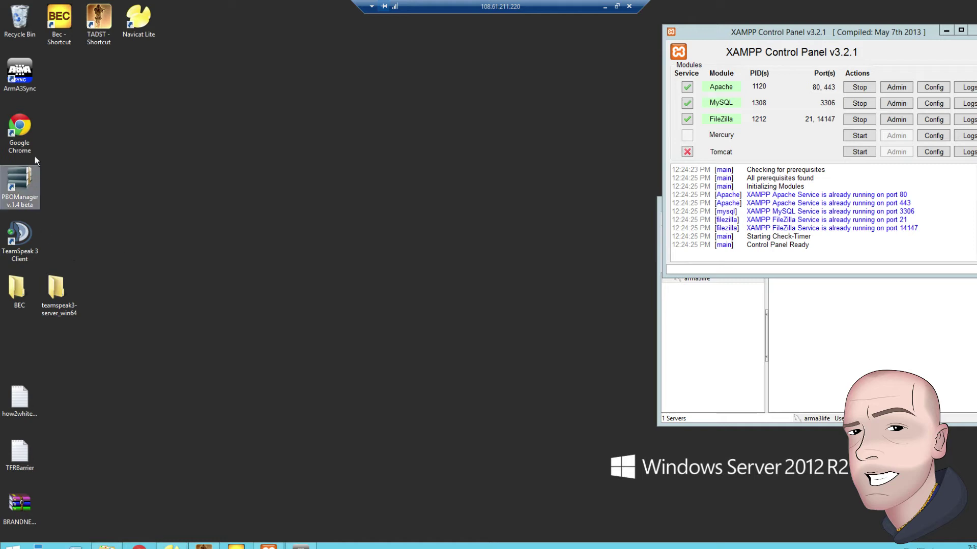
double_click(19, 71)
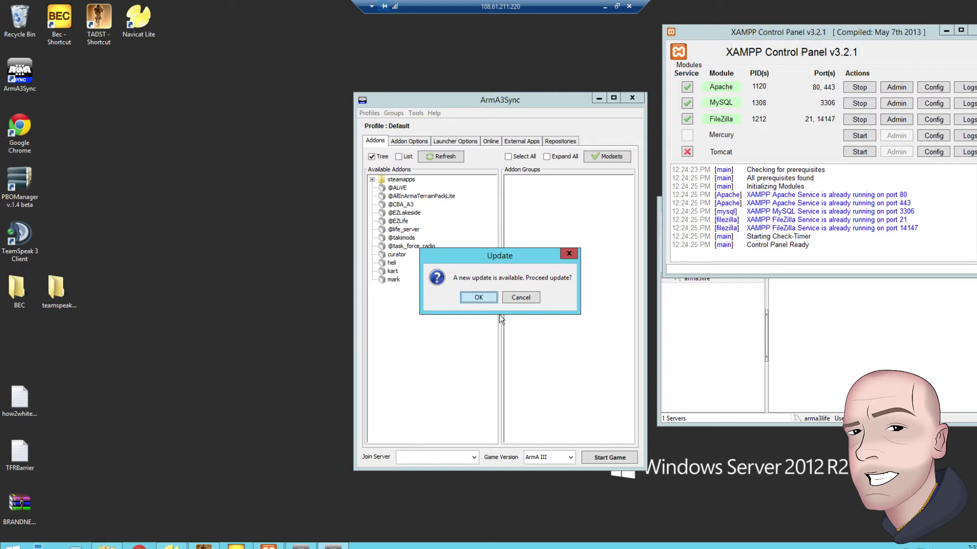
click(529, 301)
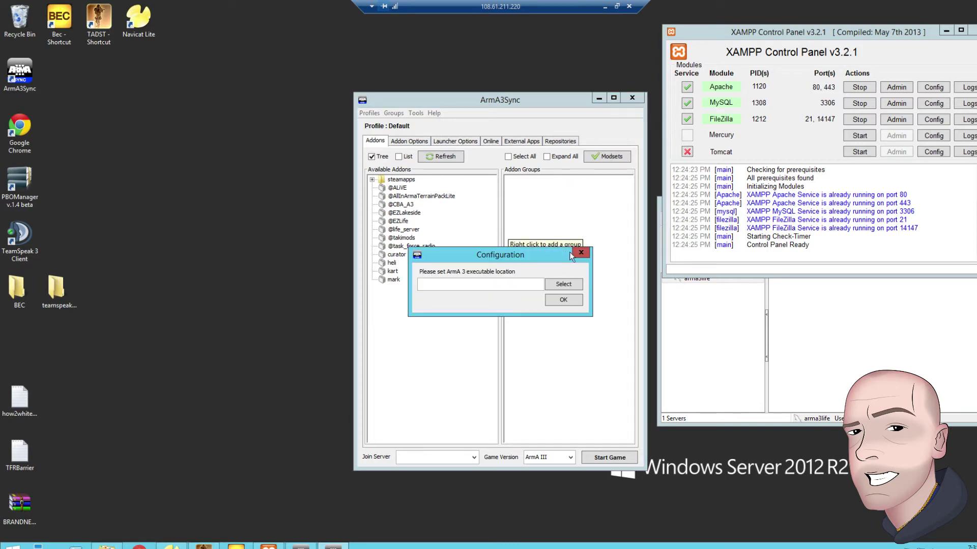
click(581, 253)
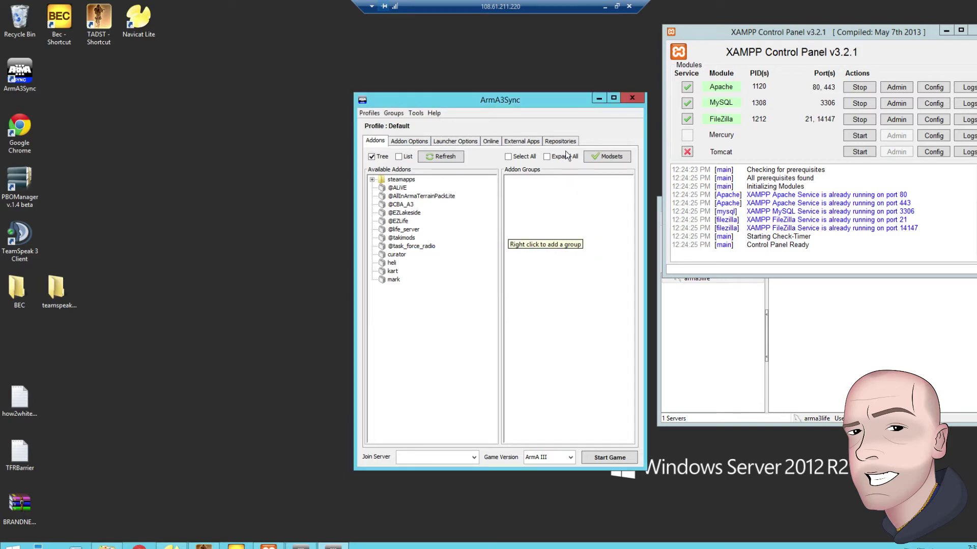
- Delete the EZ Life 2nd Repo repository and begin a new FTP repository named Test with ftp:// as host prefix
click(561, 141)
click(460, 178)
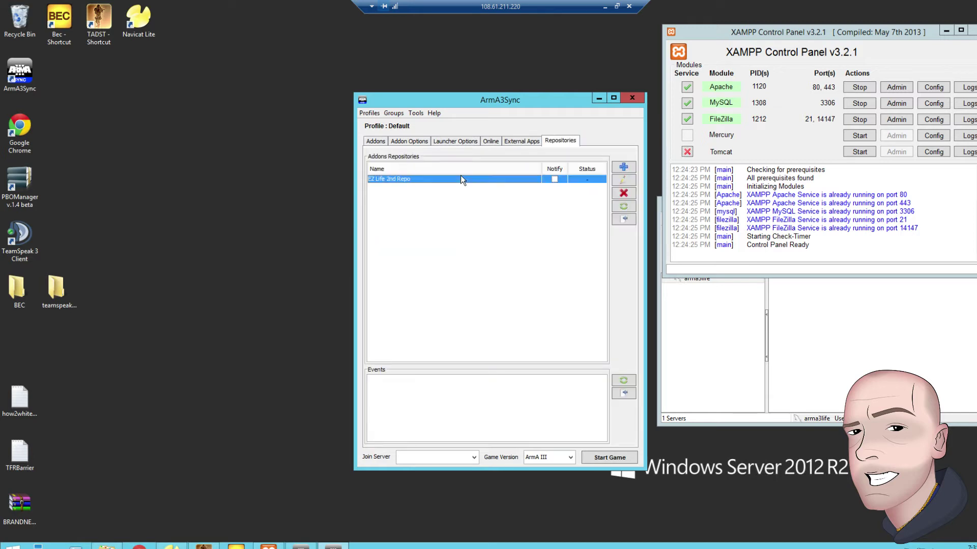
click(623, 192)
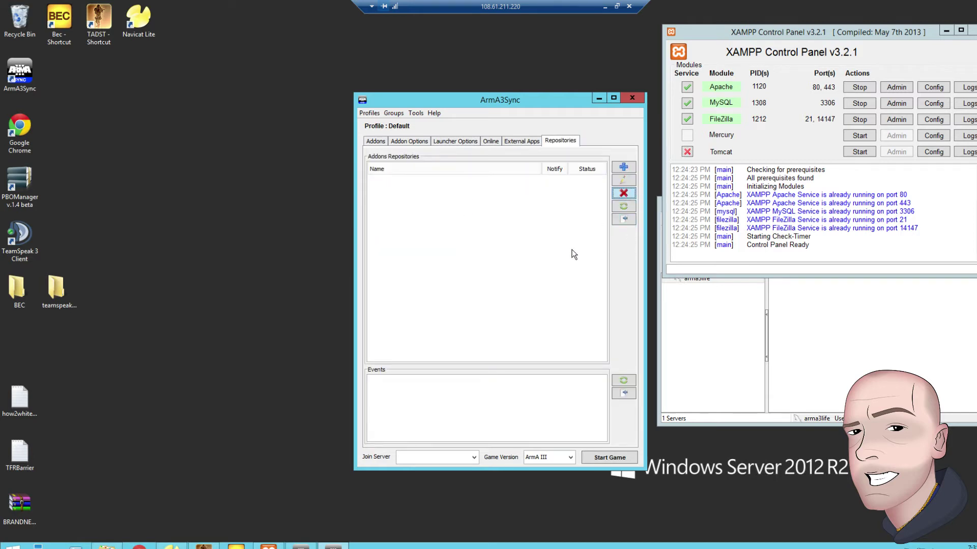
click(623, 168)
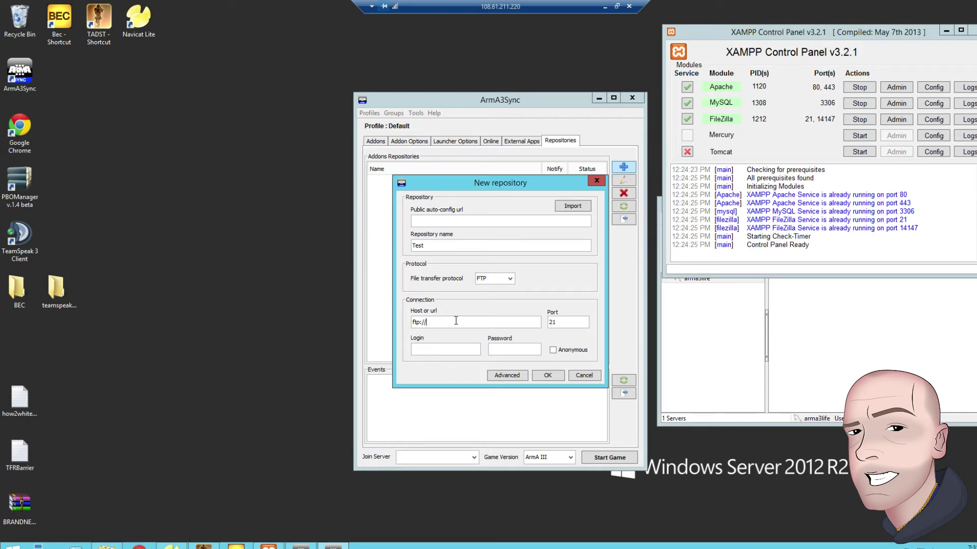
- Open Chrome and load the server address 108.61.211.220
click(140, 546)
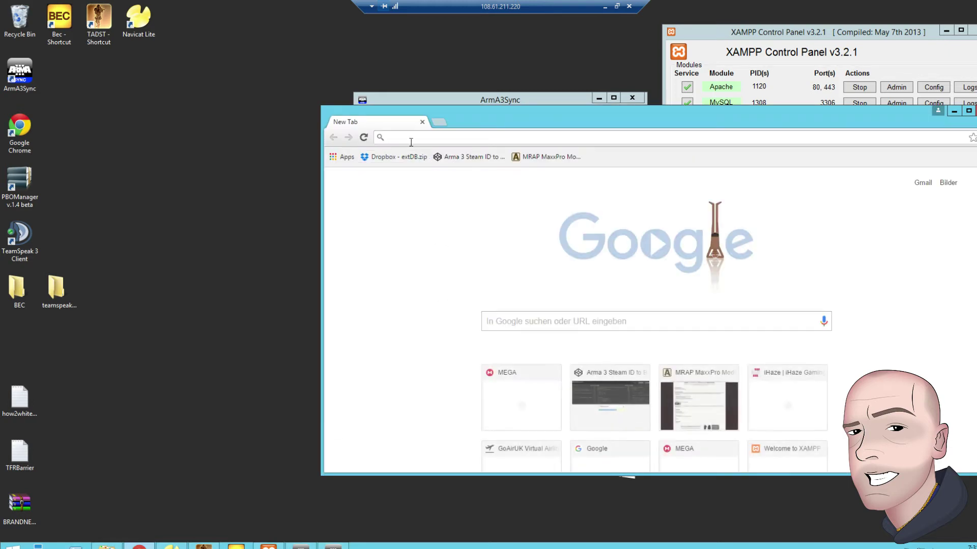
text(108.)
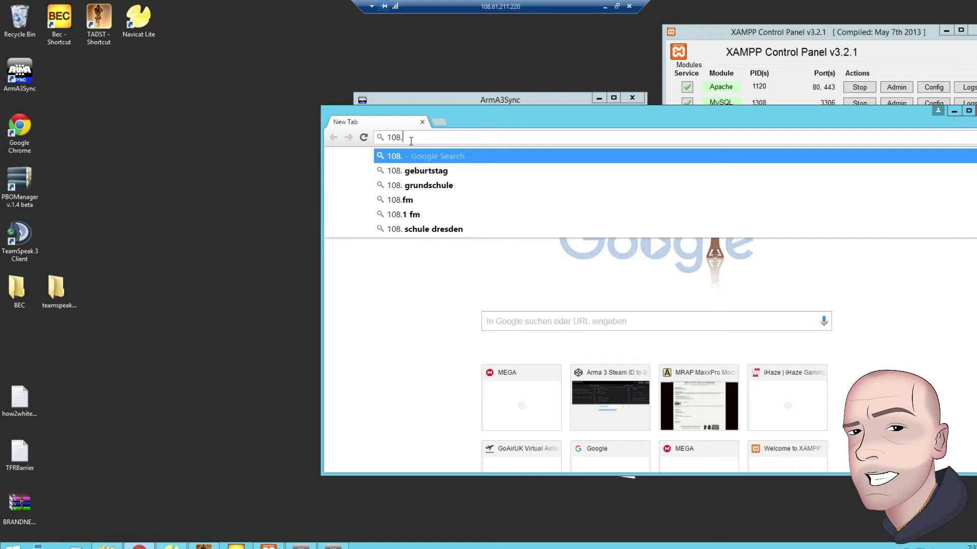
text(61.211)
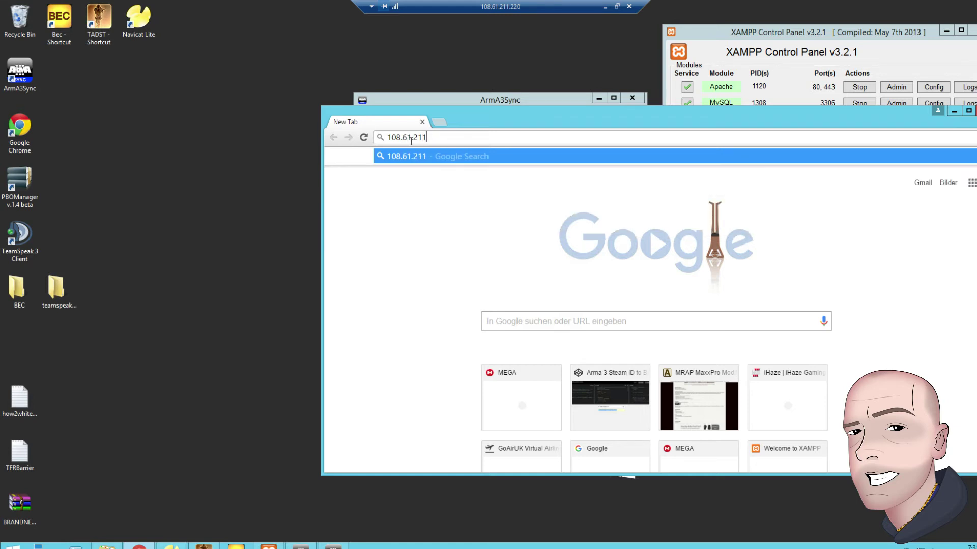
text(.220)
key(Return)
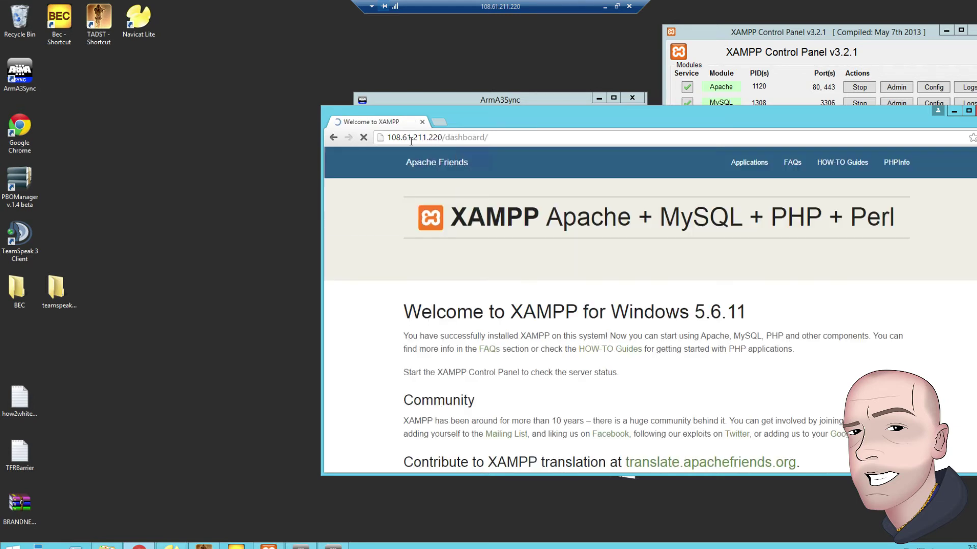
- Copy only the 108.61.211.220 part of the loaded page's address
click(411, 137)
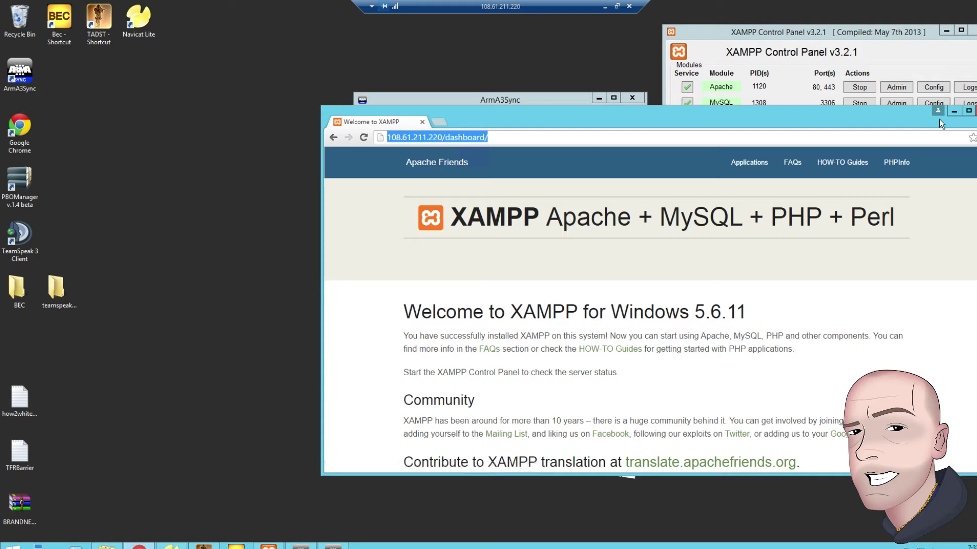
drag(386, 138, 442, 137)
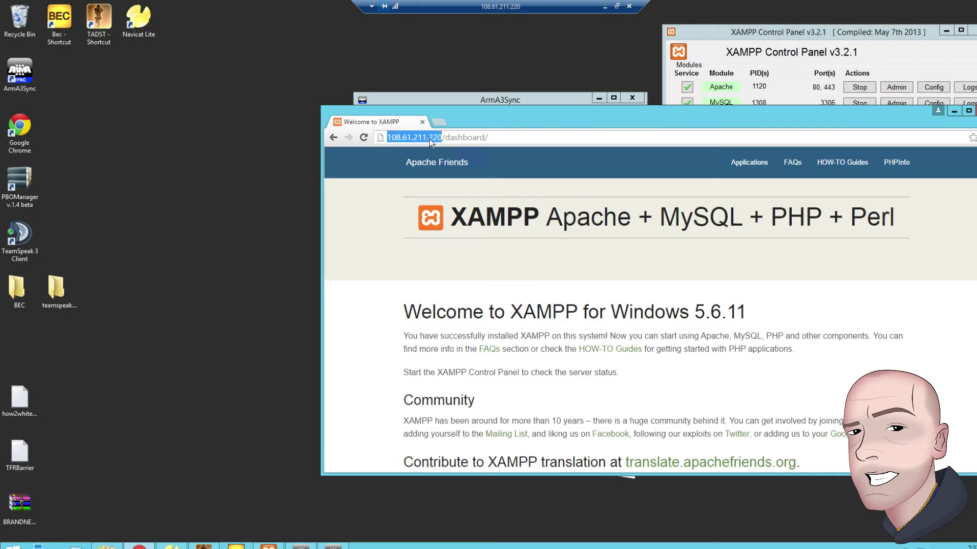
right_click(430, 139)
click(450, 178)
- Try to load the copied server address with an ftp:// prefix, and close the browser
drag(489, 138, 307, 134)
text(ftp:)
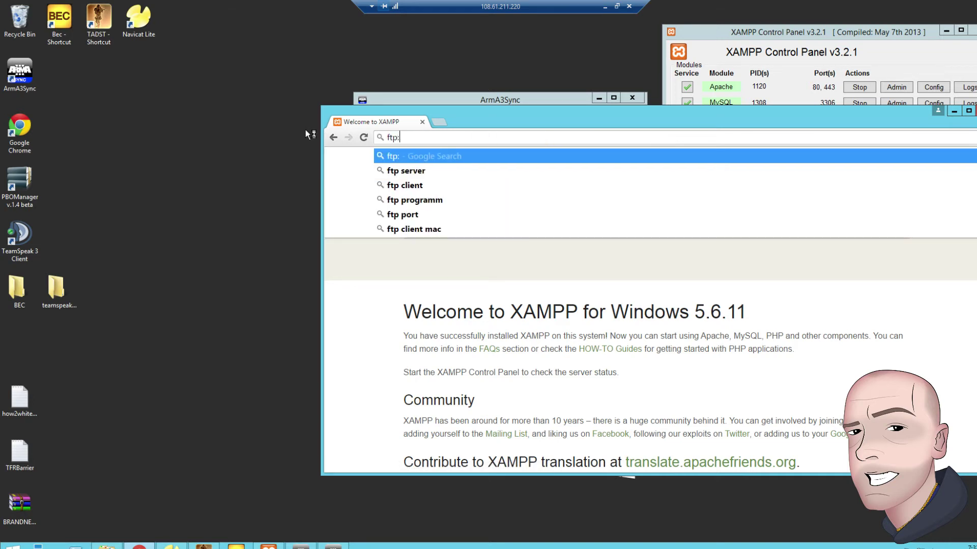
text(//)
key(ctrl+v)
key(Return)
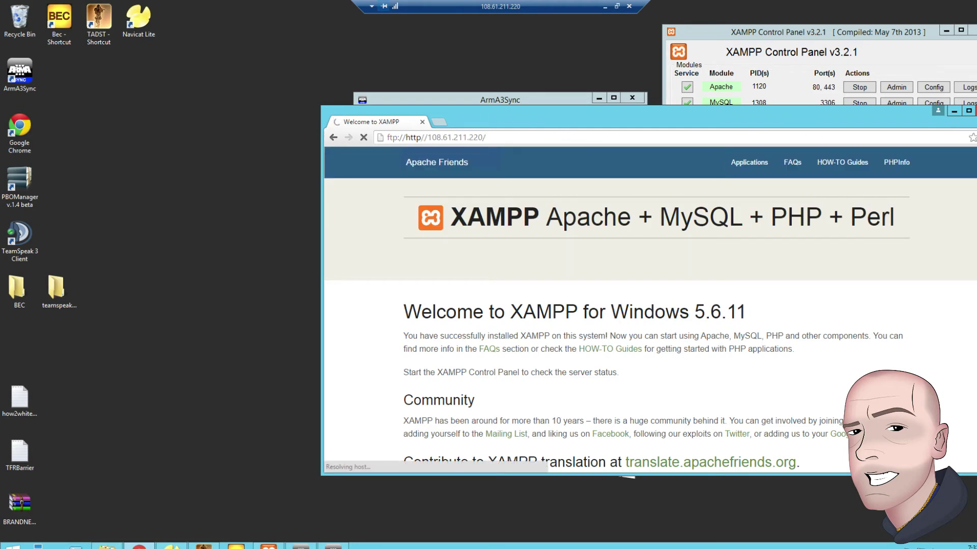
key(alt+F4)
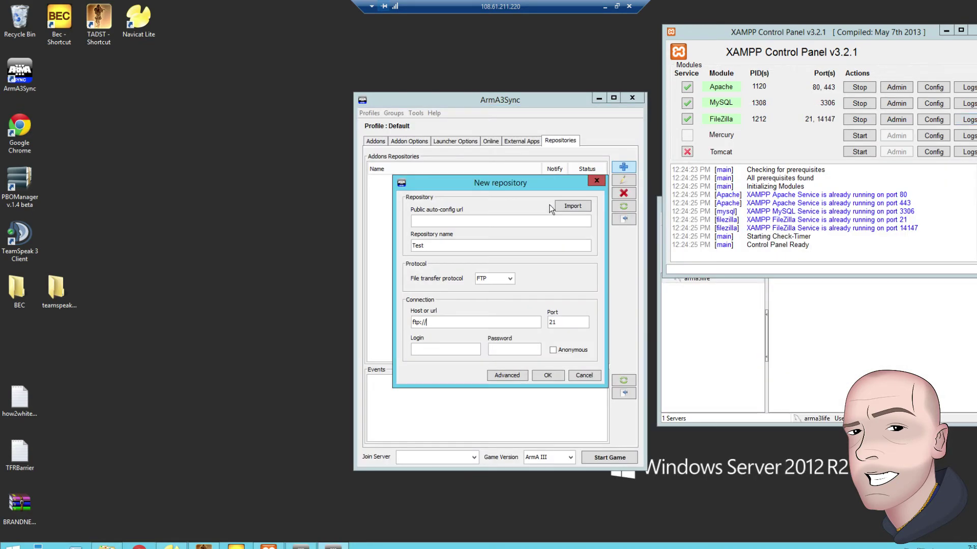
- Complete the new repository's host as ftp://108.61.211.220/, enable anonymous login, and save the repository
click(445, 321)
key(ctrl+v)
key(BackSpace)
key(BackSpace)
key(BackSpace)
key(BackSpace)
key(BackSpace)
key(BackSpace)
click(553, 350)
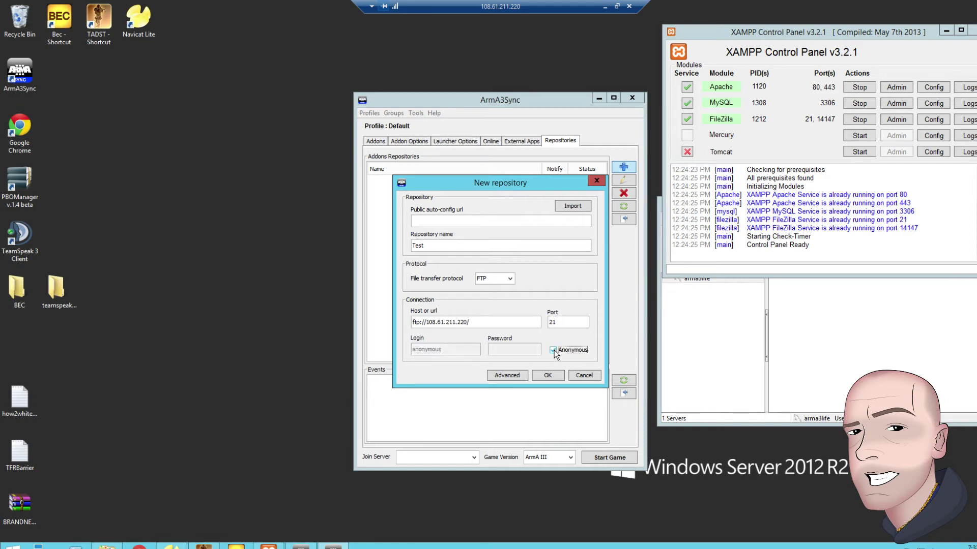
click(548, 375)
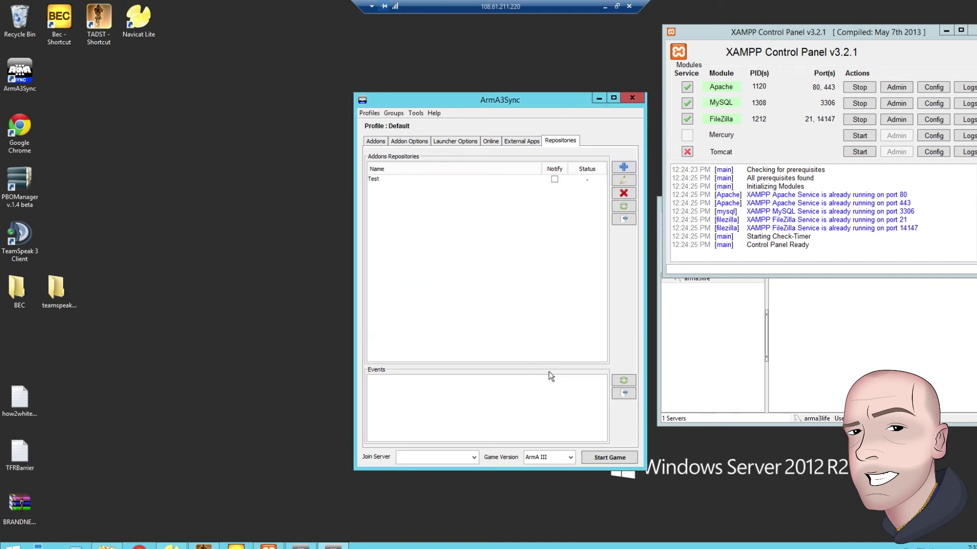
- Open the Test repository, look at its addon check and events pages, and close it
click(530, 182)
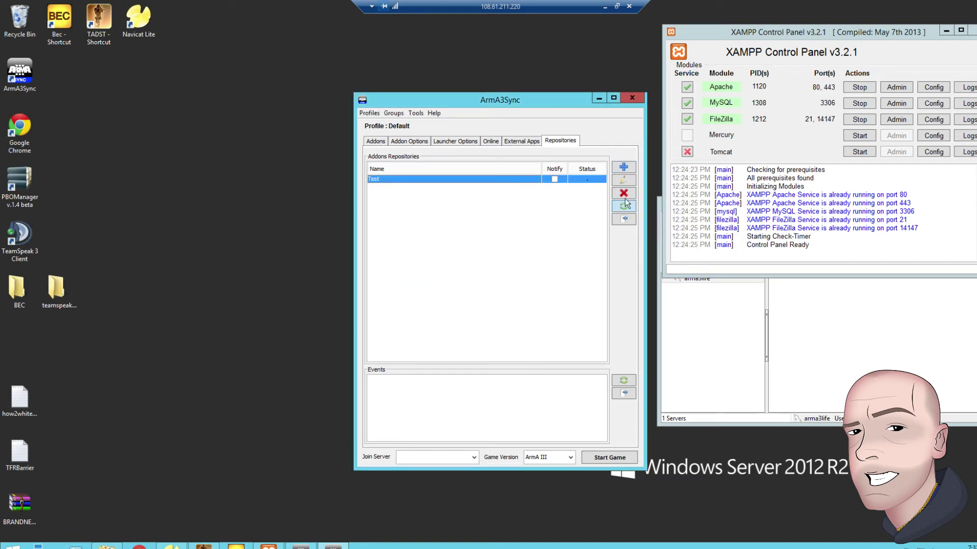
click(625, 219)
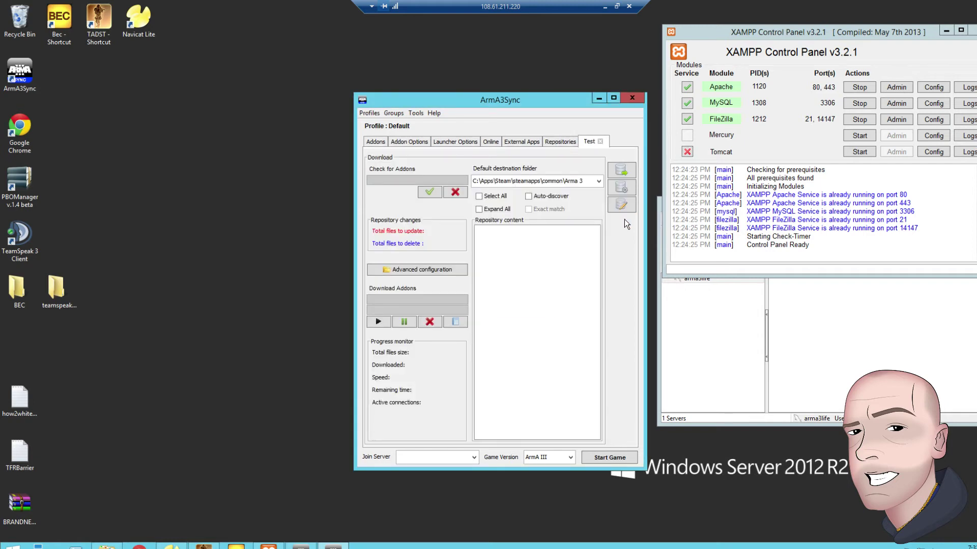
click(432, 193)
click(621, 205)
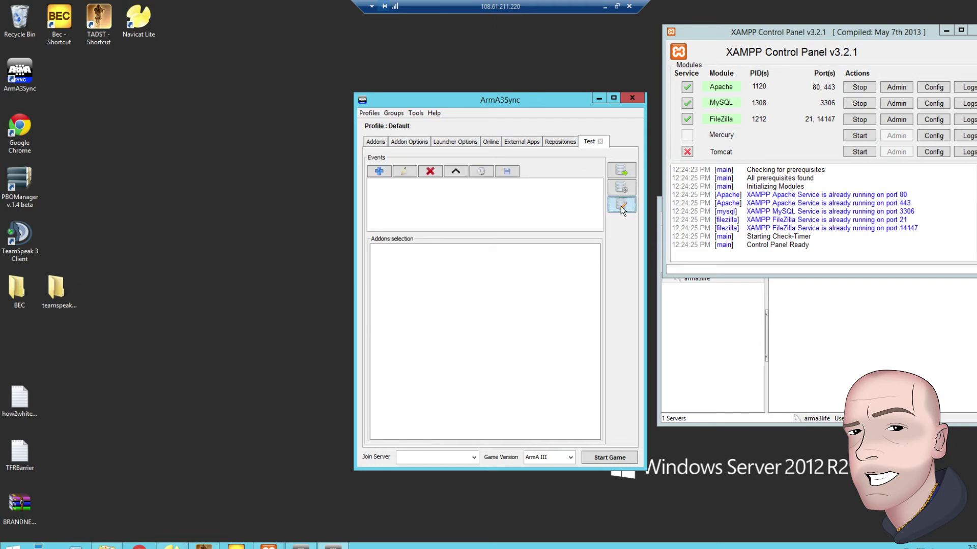
click(598, 142)
- Reopen the Test repository and show its administration settings
click(453, 180)
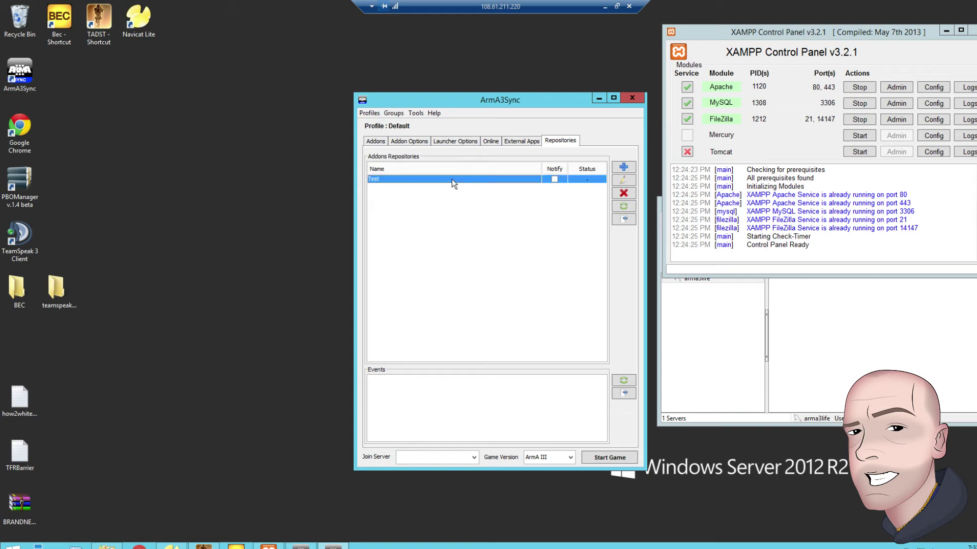
click(625, 219)
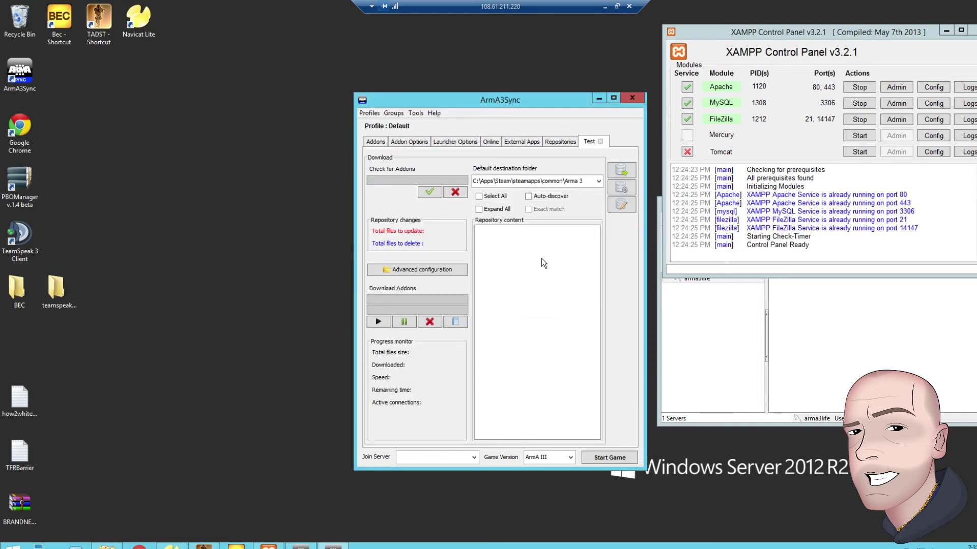
click(626, 188)
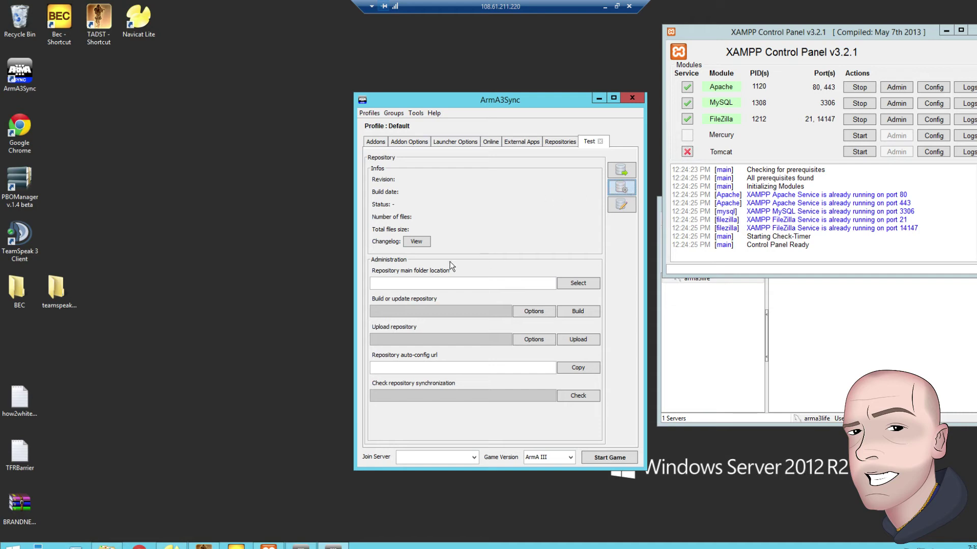
- Set the Test repository's main folder location to C:\Arma3Sync
click(586, 284)
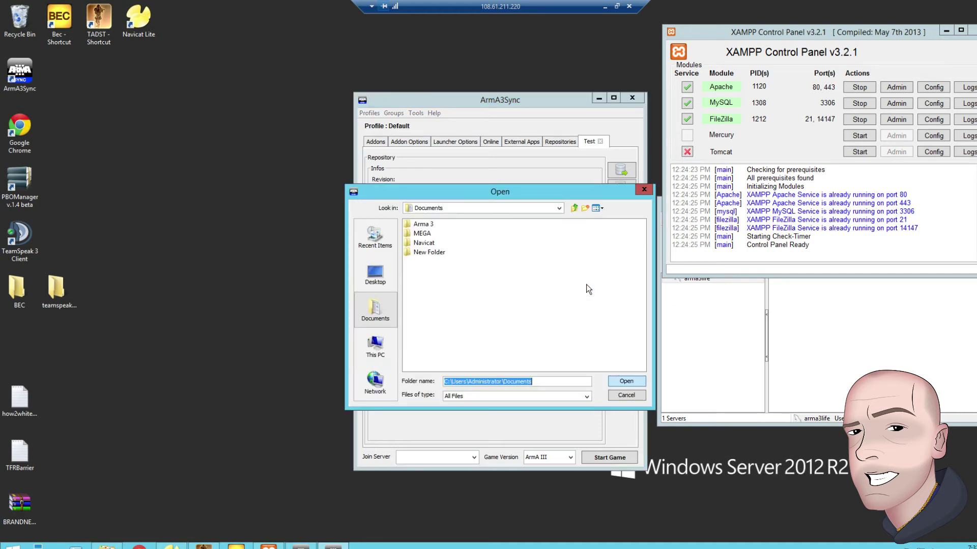
click(389, 270)
click(430, 233)
right_click(430, 233)
click(430, 234)
double_click(440, 233)
click(421, 235)
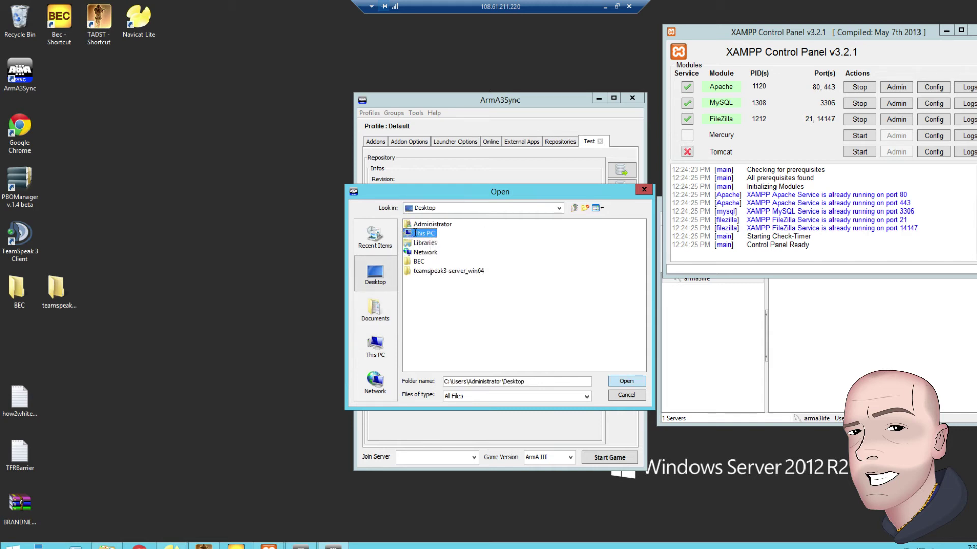
key(Down)
key(Down)
click(421, 235)
click(420, 235)
click(417, 269)
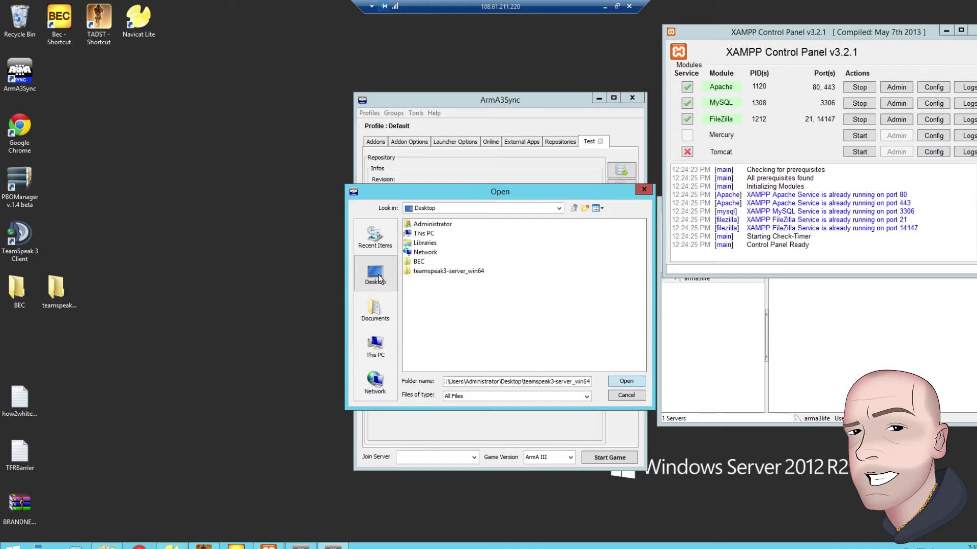
double_click(423, 234)
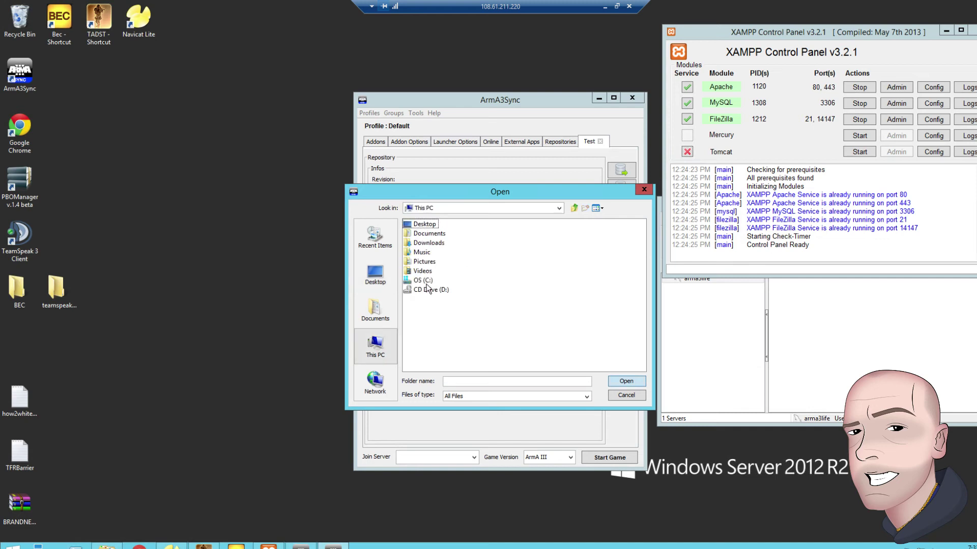
double_click(423, 280)
click(430, 244)
click(623, 382)
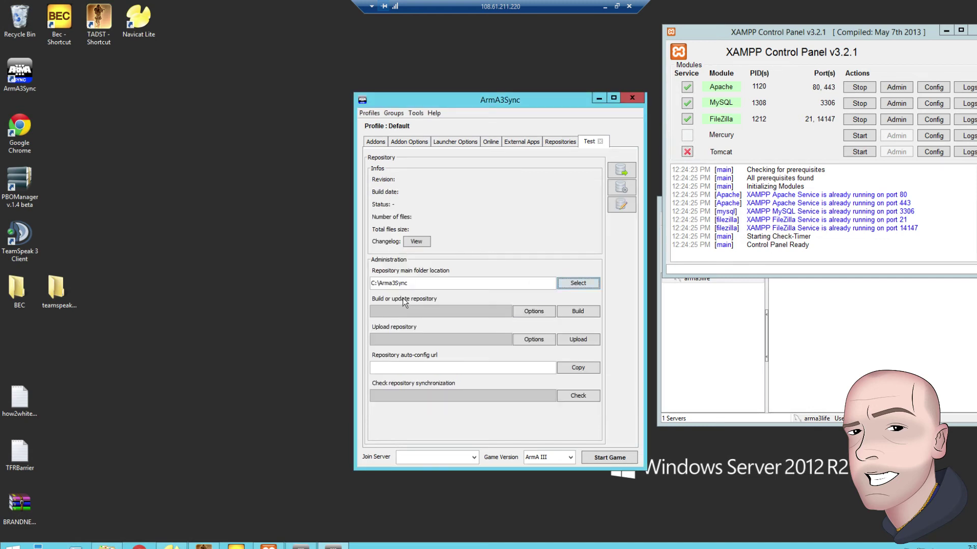
- Build the Test repository and copy its auto-config URL
click(582, 311)
click(500, 298)
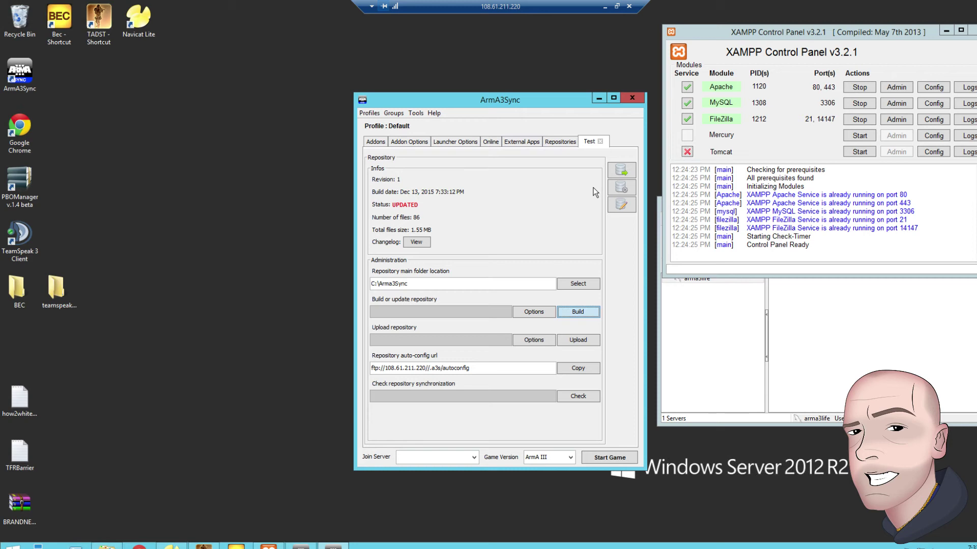
click(575, 371)
click(497, 298)
- Check the Test repository in the repositories list, close its page, and reopen it on its administration settings
click(564, 143)
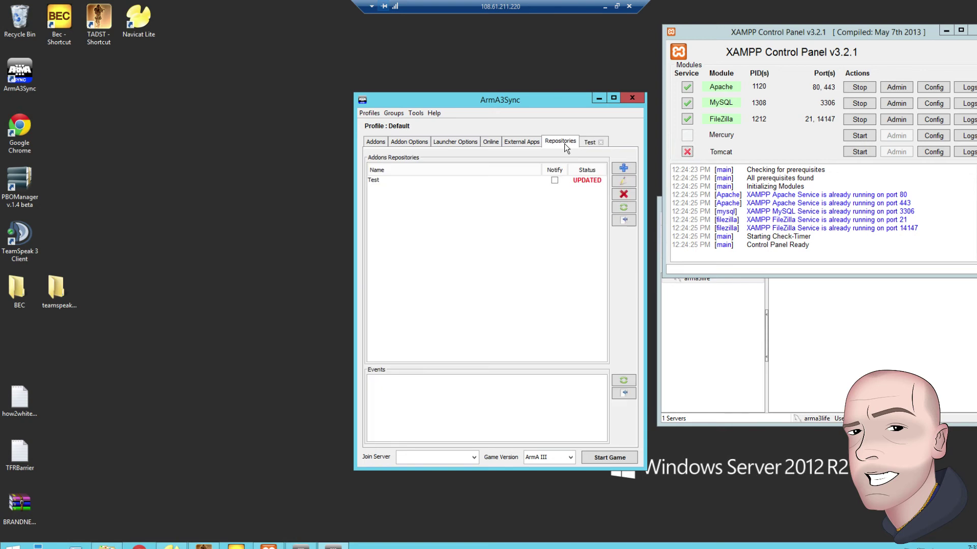
click(592, 143)
click(601, 141)
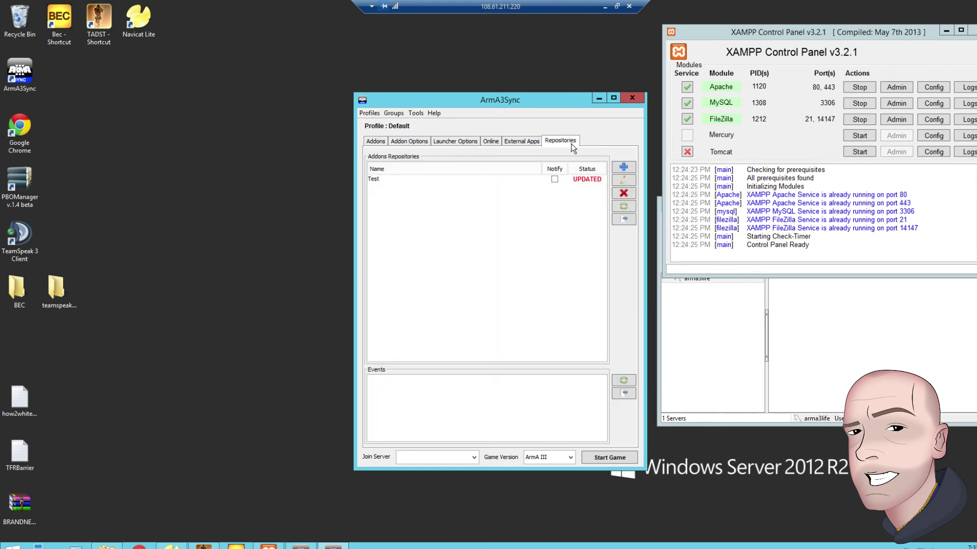
click(544, 181)
click(618, 217)
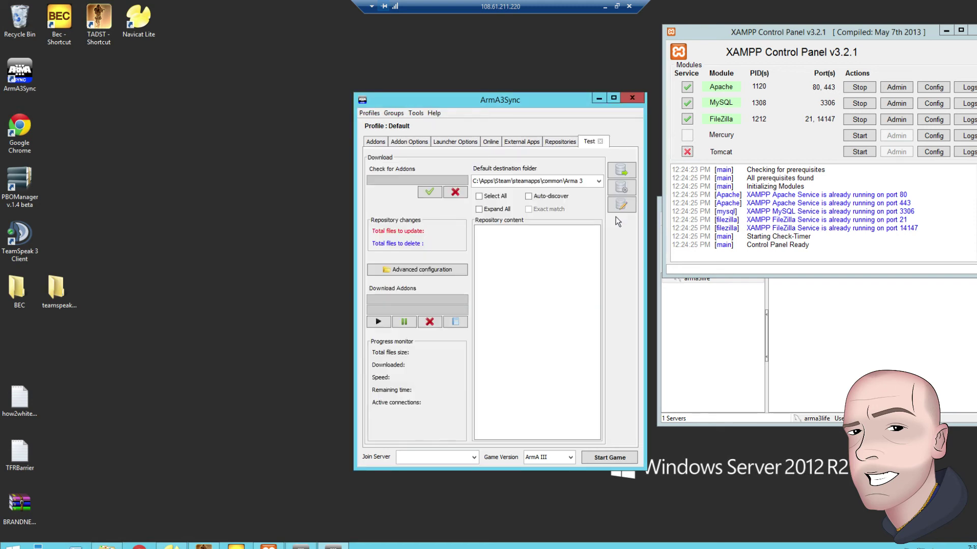
click(622, 188)
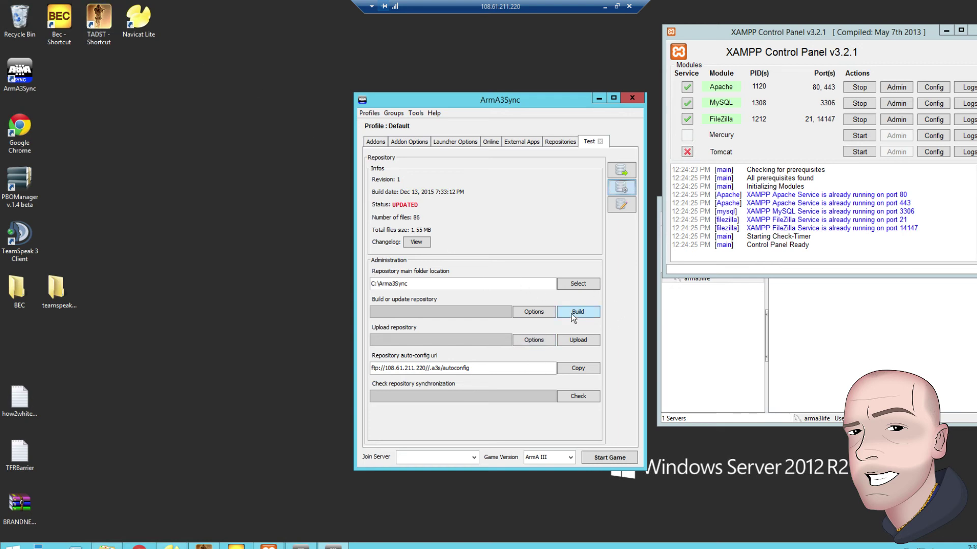
- Copy the repository's auto-config URL again and minimize the remote desktop session
click(578, 369)
click(503, 305)
click(605, 7)
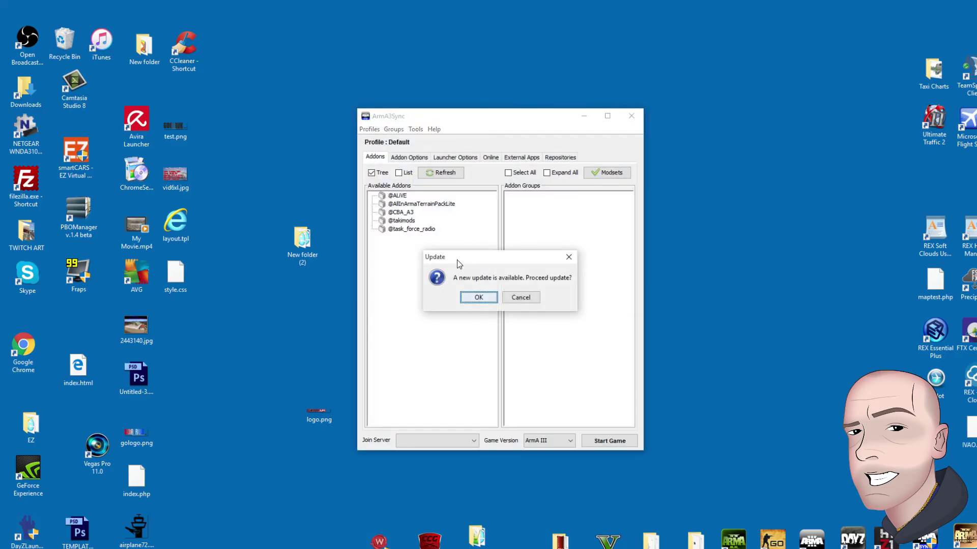
- Decline the local ArmA3Sync update and add a new repository imported from ftp://108.61.211.220//.a3s/autoconfig
click(515, 297)
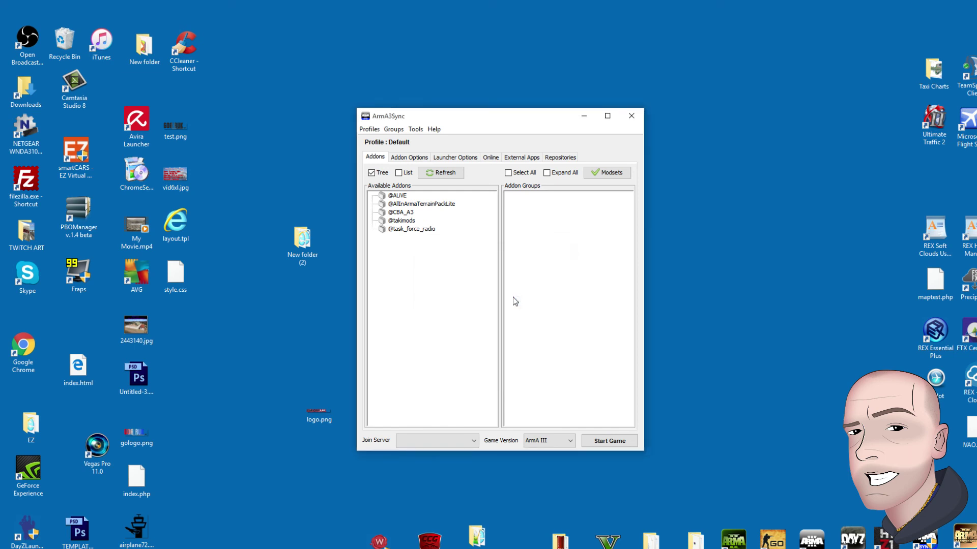
click(558, 157)
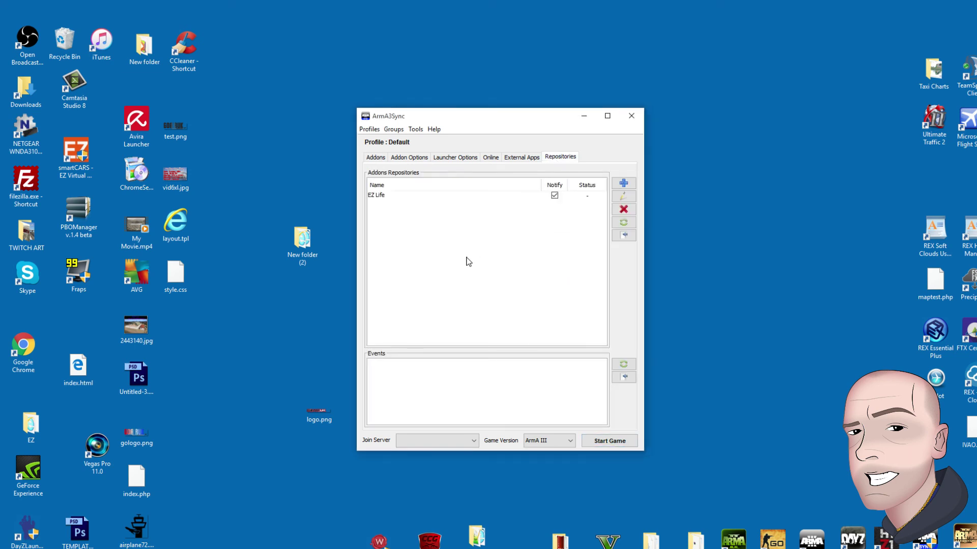
click(623, 183)
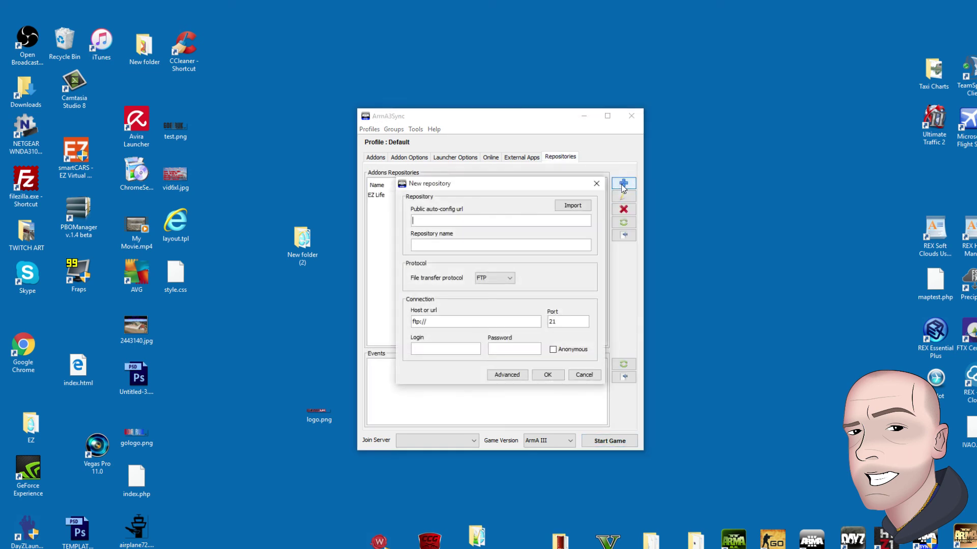
right_click(437, 222)
click(461, 228)
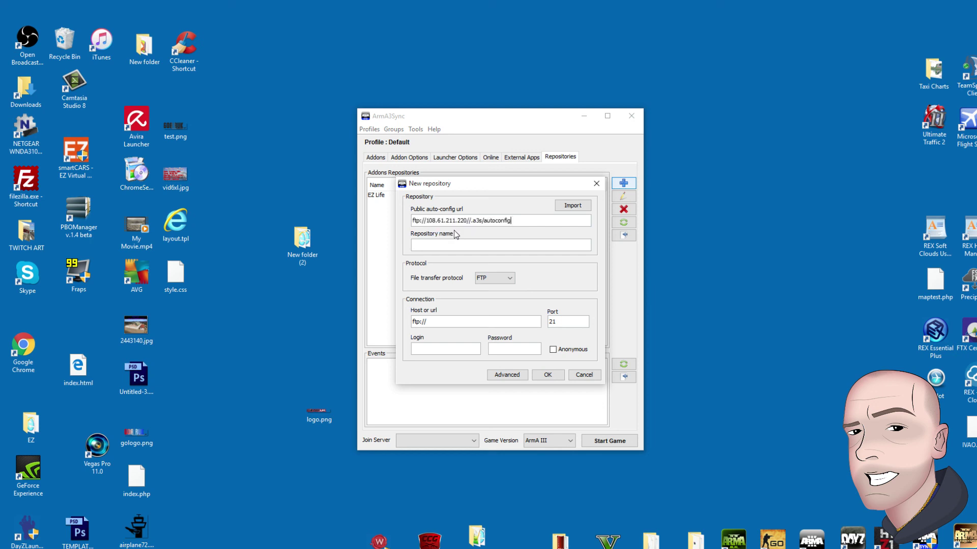
click(572, 206)
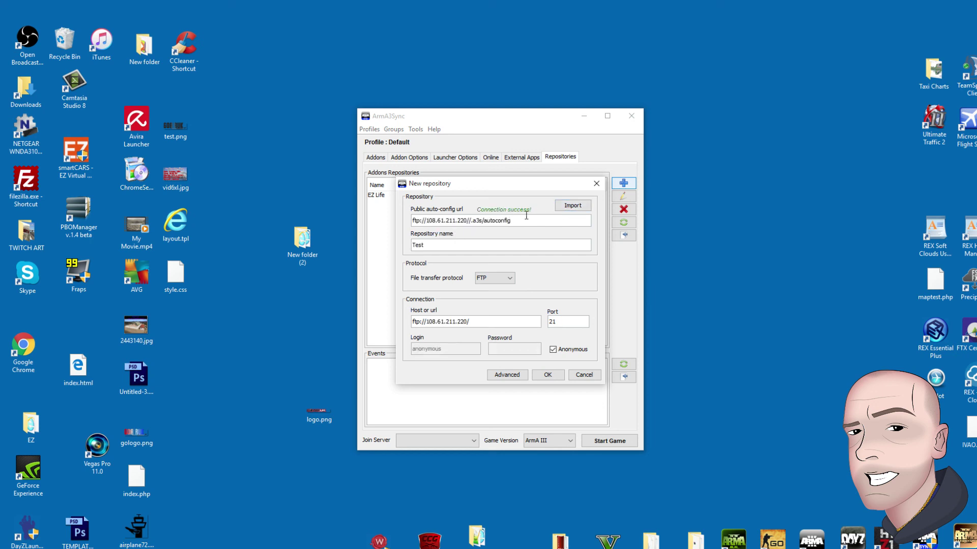
click(547, 375)
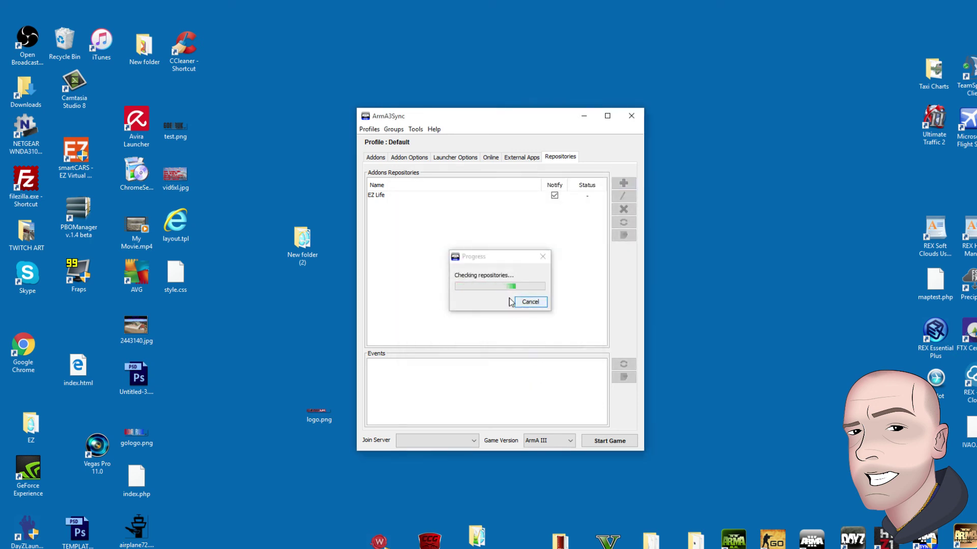
click(386, 203)
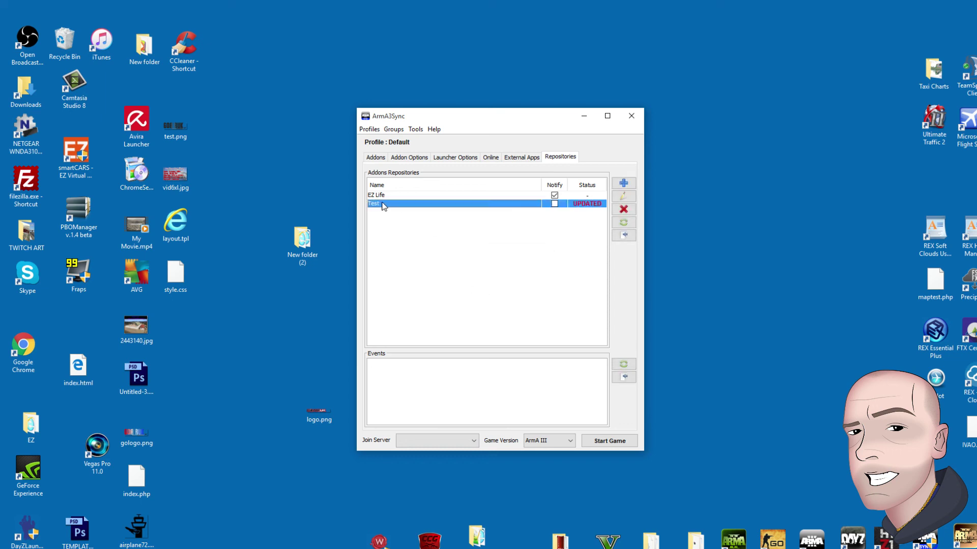
click(624, 236)
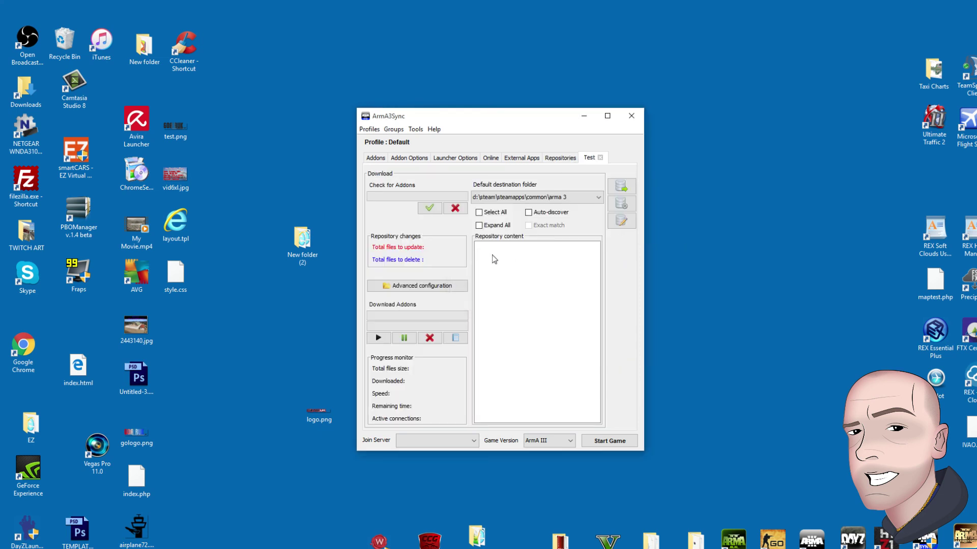
click(431, 209)
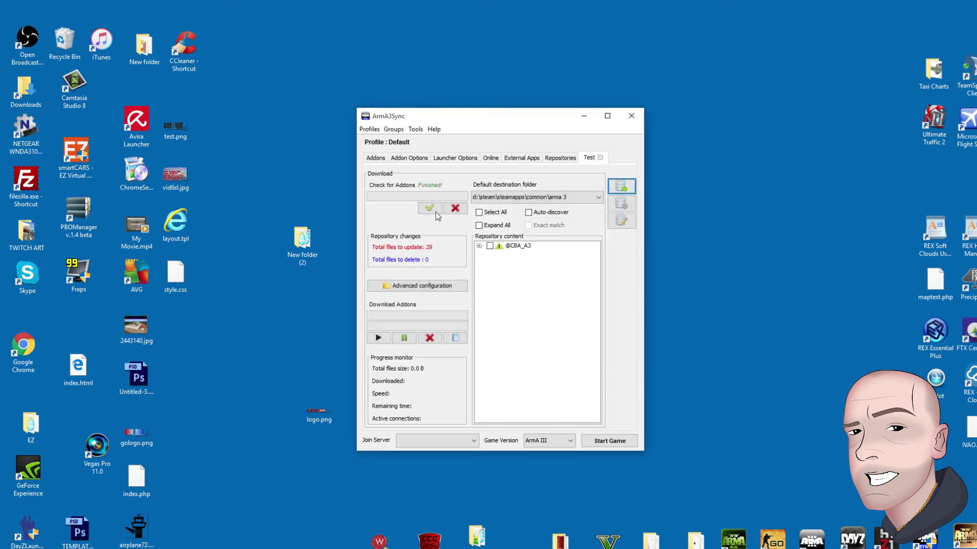
click(522, 248)
click(490, 246)
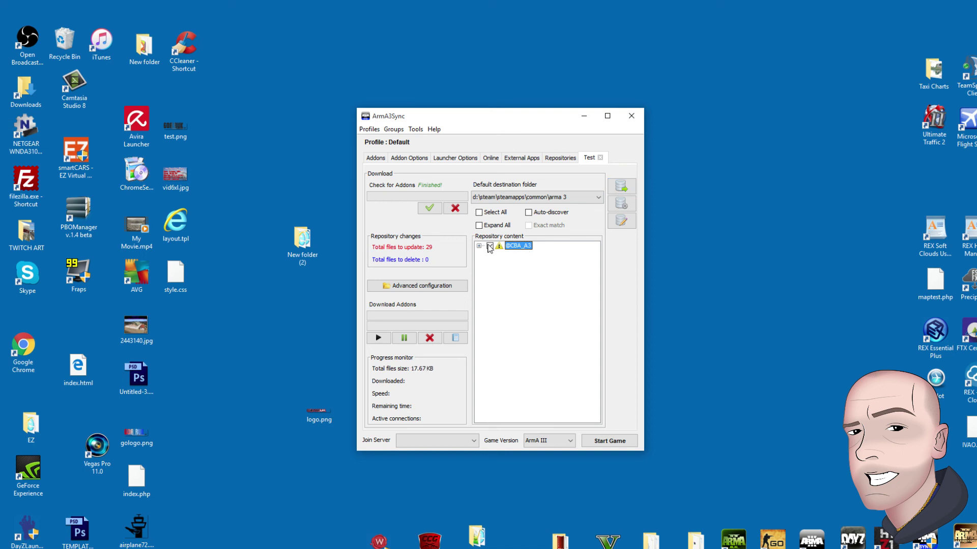